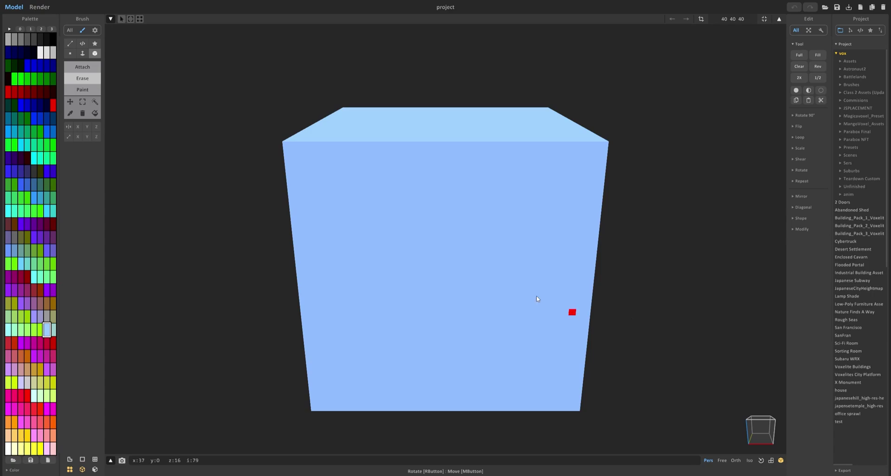
Switch from modelling to rendering and inspect the blue cube's Diffuse material from different angles
{"action": "key", "text": "Tab"}
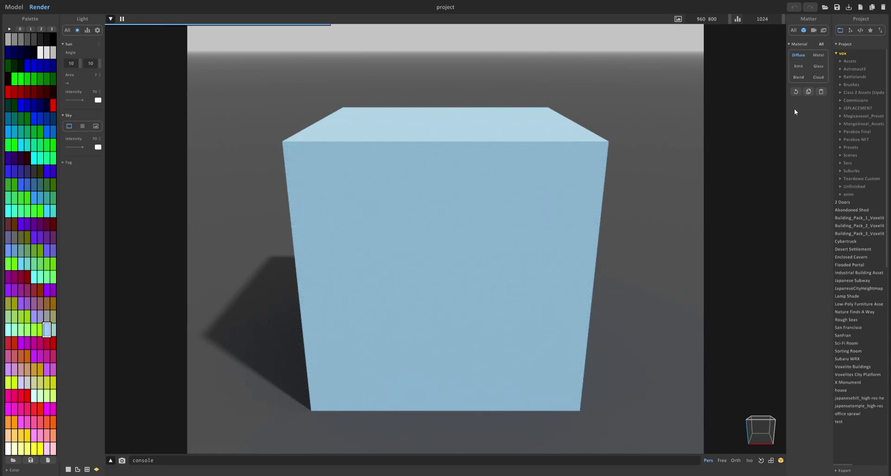
{"action": "right_click_drag", "start_coordinate": [565, 217], "coordinate": [468, 236]}
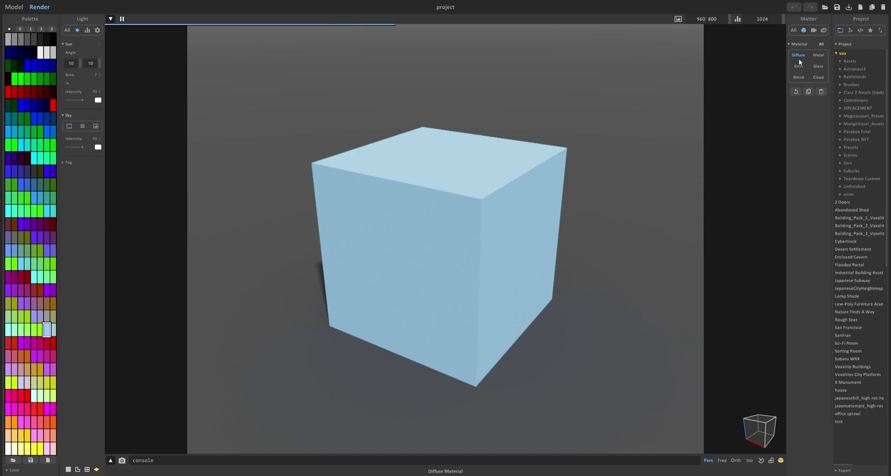
{"action": "right_click_drag", "start_coordinate": [510, 237], "coordinate": [389, 212]}
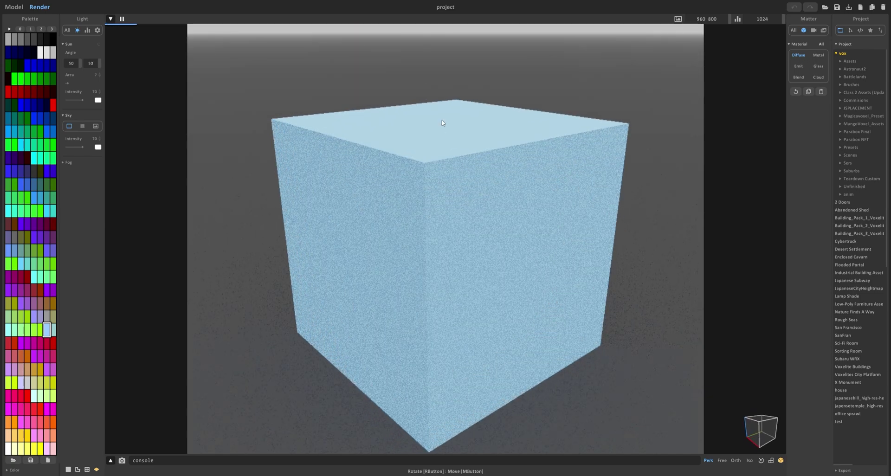
Change the blue colour's material to Metal and set Metallic to 74
{"action": "left_click", "coordinate": [818, 55]}
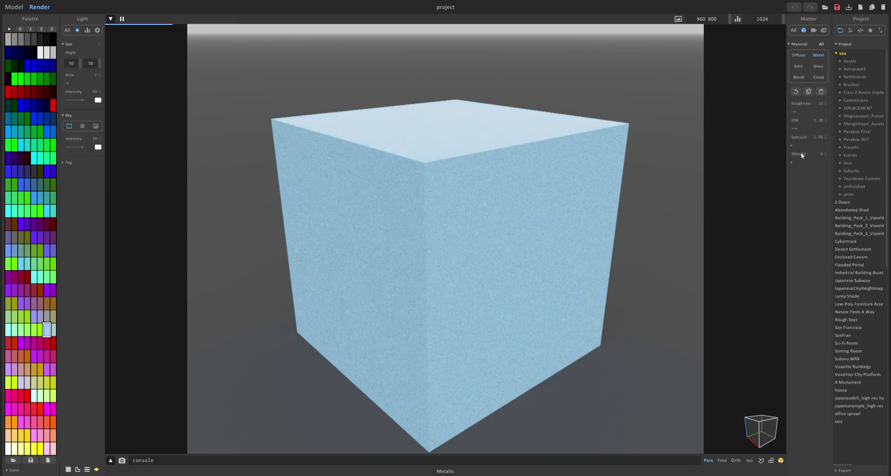
{"action": "right_click_drag", "start_coordinate": [448, 167], "coordinate": [472, 200]}
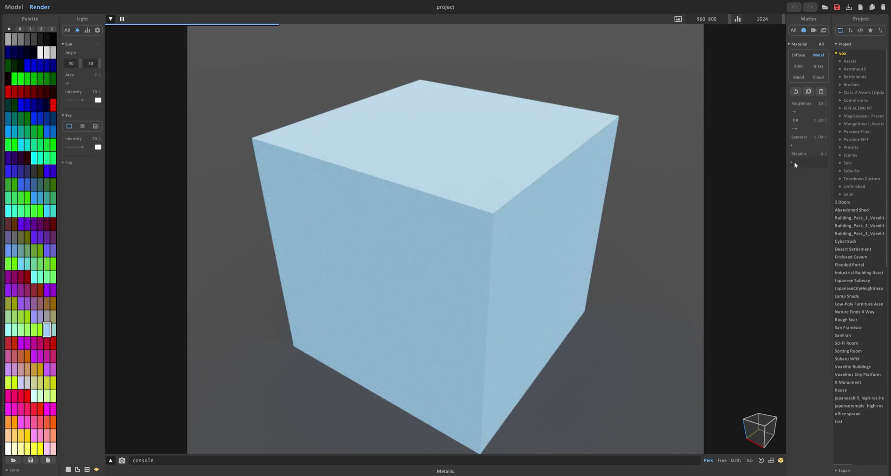
{"action": "left_click_drag", "start_coordinate": [795, 162], "coordinate": [819, 166]}
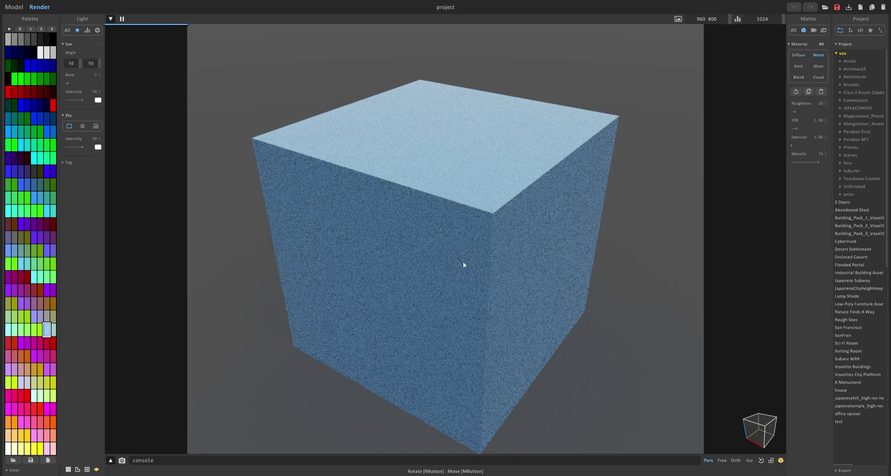
Set the metal's Roughness to 0 and view the cube's reflections at horizon level
{"action": "left_click_drag", "start_coordinate": [797, 114], "coordinate": [812, 113]}
{"action": "left_click_drag", "start_coordinate": [795, 113], "coordinate": [787, 116]}
{"action": "scroll", "coordinate": [618, 158], "scroll_direction": "down", "scroll_amount": 4}
{"action": "right_click_drag", "start_coordinate": [536, 186], "coordinate": [527, 133]}
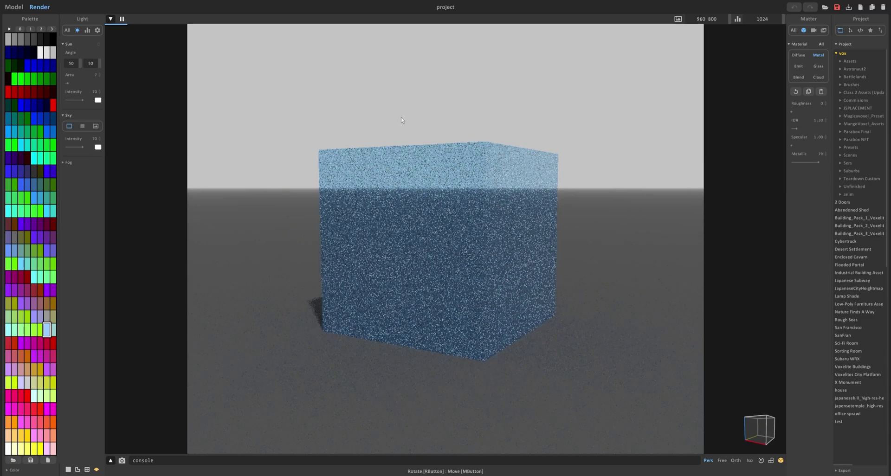
Return to modelling and add a second identical cube beside the first one in the scene
{"action": "left_click", "coordinate": [14, 7]}
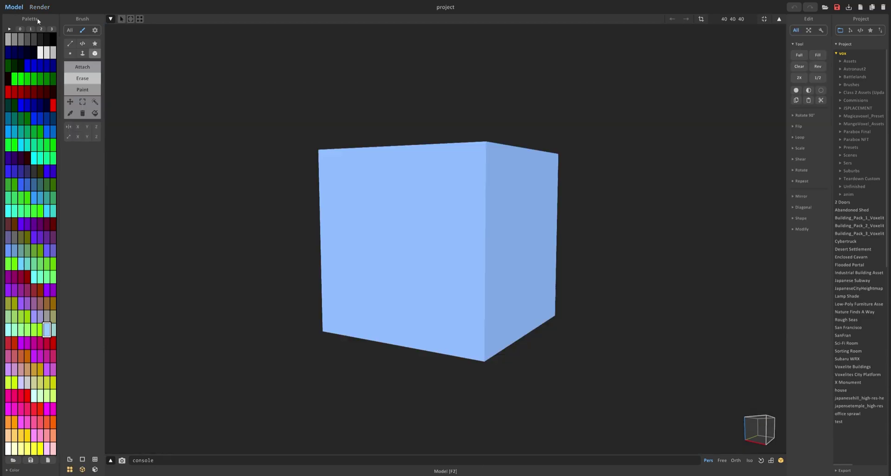
{"action": "left_click_drag", "start_coordinate": [492, 210], "coordinate": [325, 299], "text": "ctrl"}
{"action": "scroll", "coordinate": [325, 292], "scroll_direction": "up", "scroll_amount": 3}
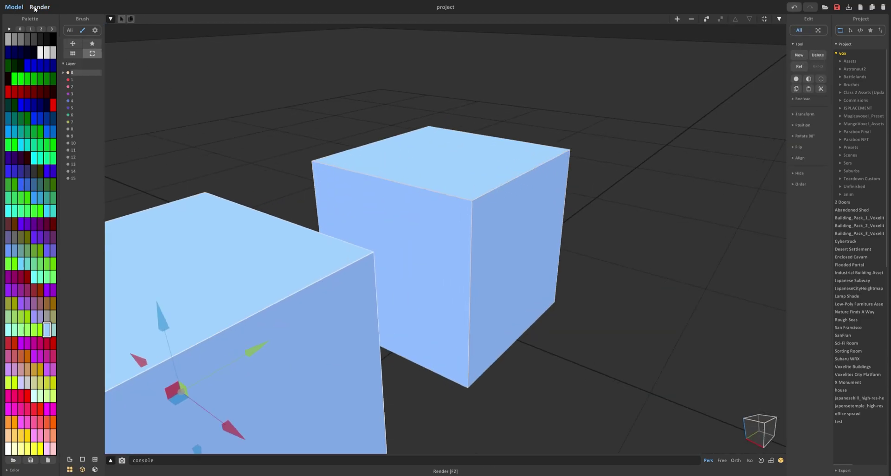
Render the two metal cubes and examine their reflections in each other up close
{"action": "left_click", "coordinate": [37, 7]}
{"action": "right_click_drag", "start_coordinate": [466, 225], "coordinate": [470, 191]}
{"action": "scroll", "coordinate": [464, 192], "scroll_direction": "up", "scroll_amount": 3}
{"action": "scroll", "coordinate": [470, 191], "scroll_direction": "up", "scroll_amount": 2}
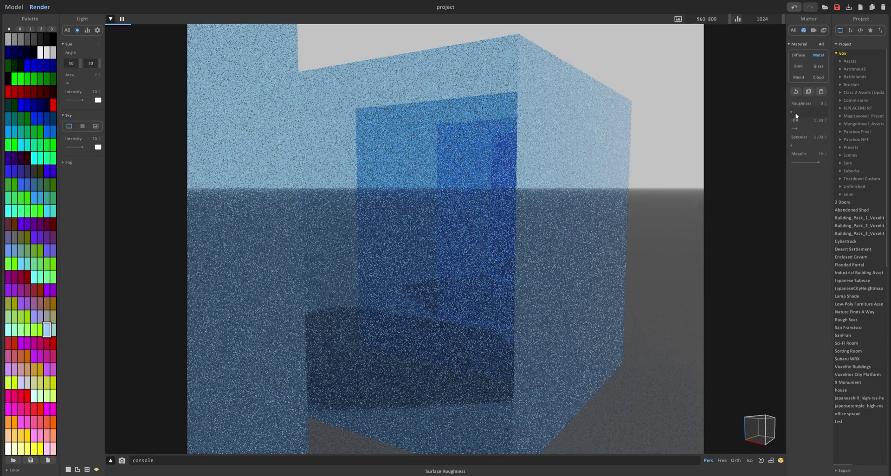
{"action": "right_click_drag", "start_coordinate": [449, 153], "coordinate": [456, 195]}
{"action": "scroll", "coordinate": [456, 194], "scroll_direction": "up", "scroll_amount": 2}
{"action": "scroll", "coordinate": [457, 195], "scroll_direction": "down", "scroll_amount": 2}
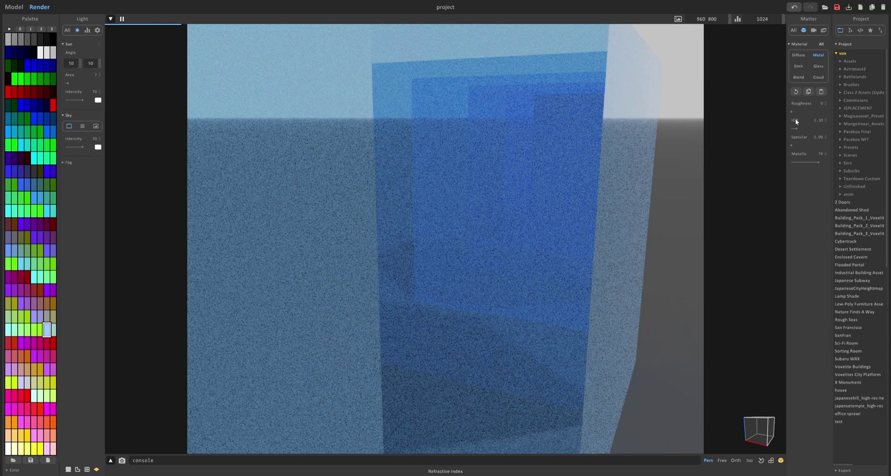
Set the metal's Roughness to 27 and Metallic to 40
{"action": "left_click_drag", "start_coordinate": [793, 112], "coordinate": [817, 112]}
{"action": "scroll", "coordinate": [611, 184], "scroll_direction": "down", "scroll_amount": 5}
{"action": "right_click_drag", "start_coordinate": [598, 184], "coordinate": [551, 192]}
{"action": "right_click_drag", "start_coordinate": [442, 190], "coordinate": [472, 183]}
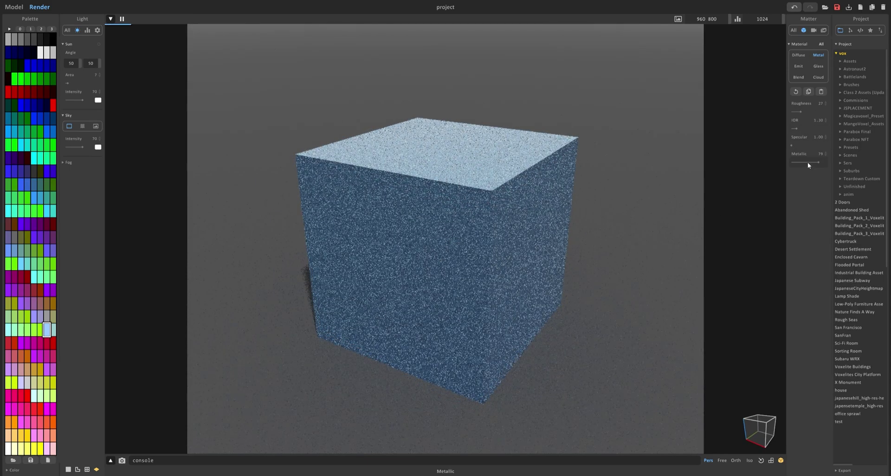
{"action": "left_click", "coordinate": [806, 162]}
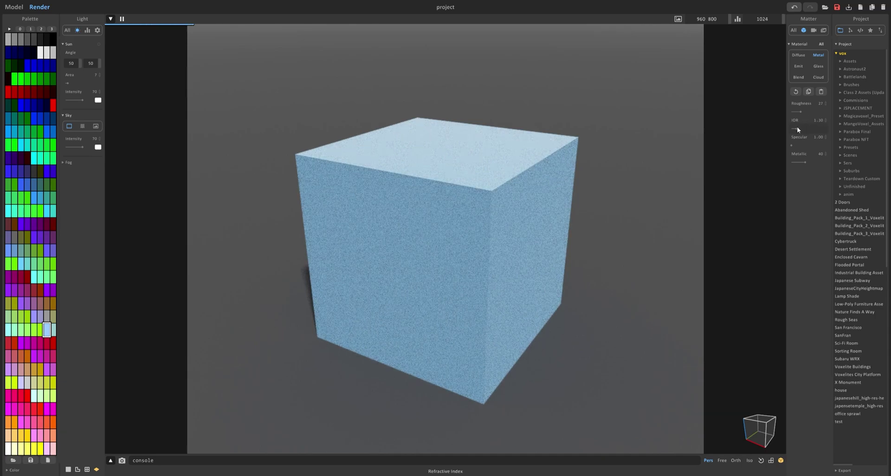
Try the metal's refractive index at 3.00 and inspect the cube from a low angle
{"action": "left_click_drag", "start_coordinate": [798, 129], "coordinate": [820, 130]}
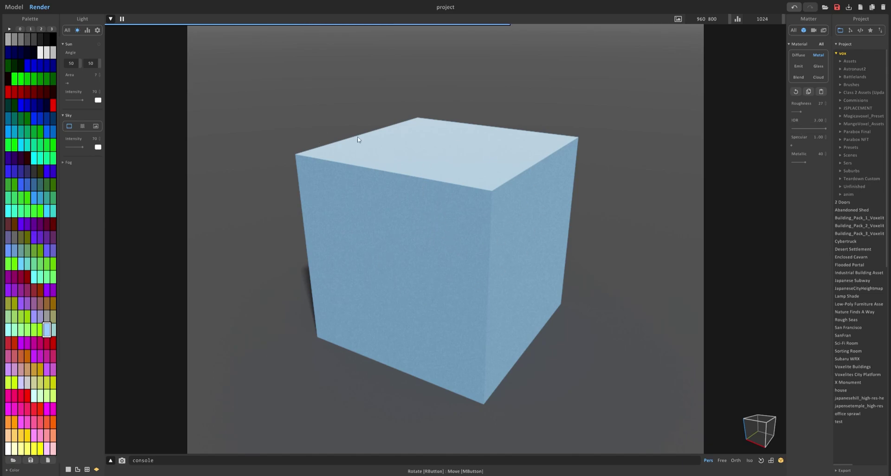
{"action": "scroll", "coordinate": [422, 205], "scroll_direction": "down", "scroll_amount": 3}
{"action": "right_click_drag", "start_coordinate": [422, 206], "coordinate": [407, 91]}
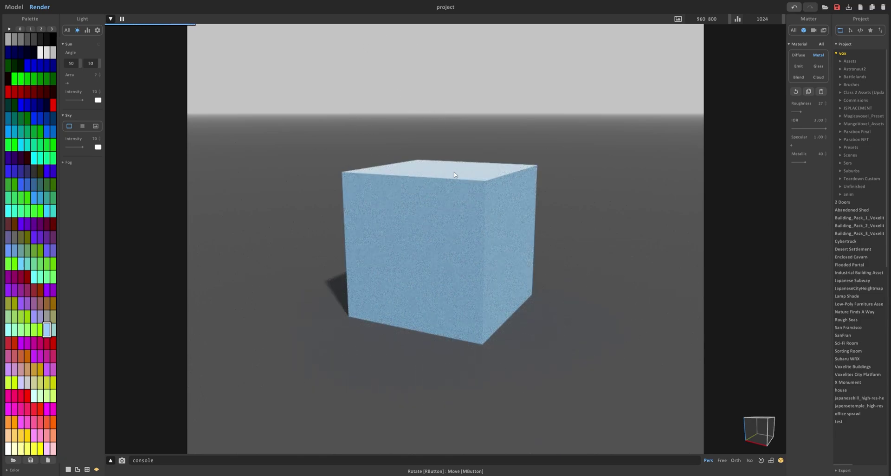
{"action": "right_click_drag", "start_coordinate": [454, 173], "coordinate": [458, 196]}
{"action": "scroll", "coordinate": [458, 196], "scroll_direction": "up", "scroll_amount": 3}
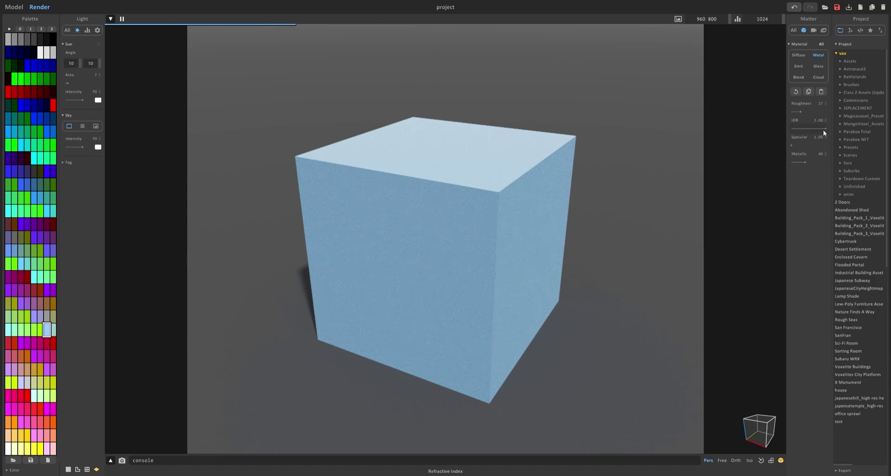
Set the metal's refractive index to 1.00, and try Specular at its maximum before returning it to 1.00
{"action": "left_click_drag", "start_coordinate": [825, 129], "coordinate": [783, 135]}
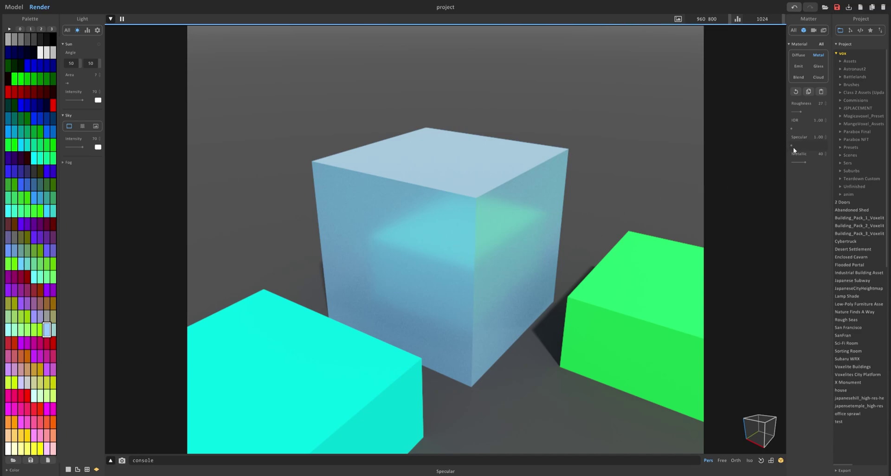
{"action": "left_click_drag", "start_coordinate": [793, 147], "coordinate": [862, 146]}
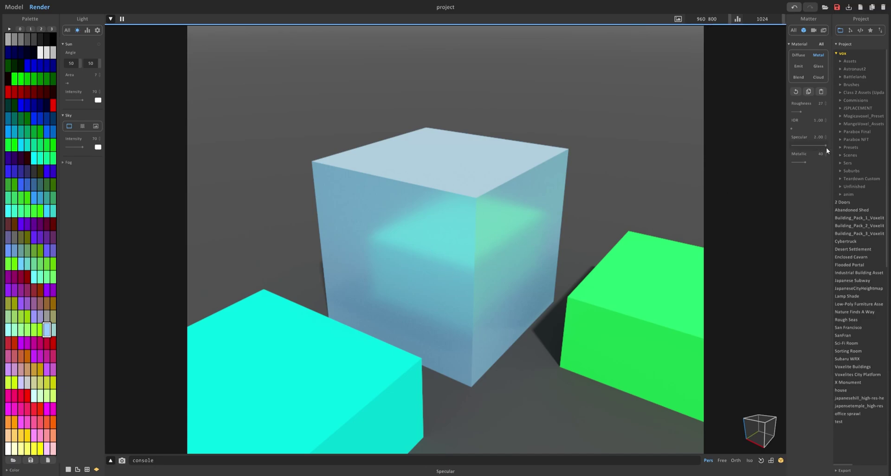
{"action": "left_click_drag", "start_coordinate": [827, 146], "coordinate": [726, 153]}
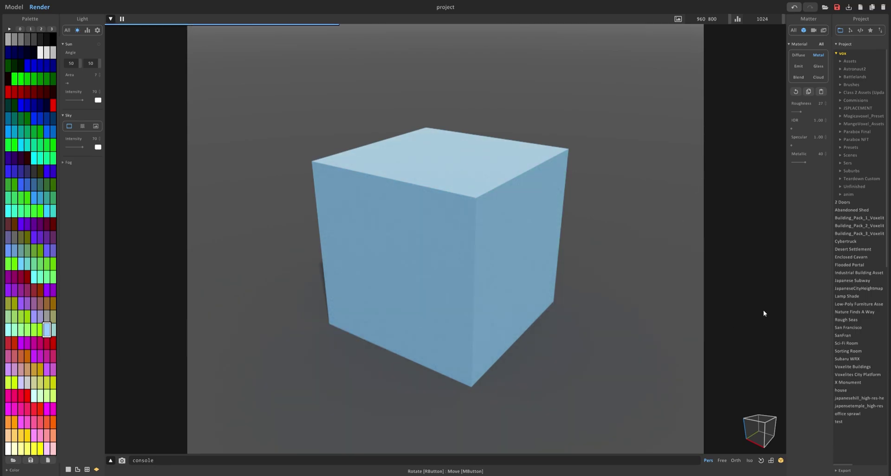
Change the cube's material to Emit and set Emission to 100
{"action": "left_click", "coordinate": [799, 66]}
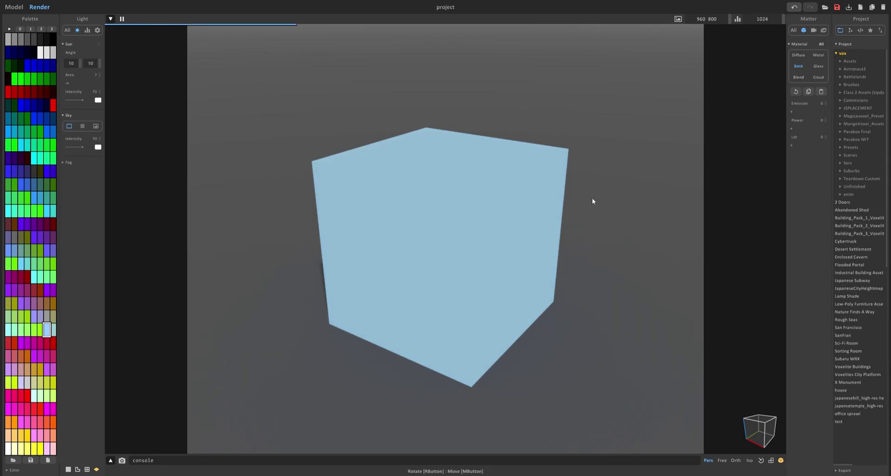
{"action": "scroll", "coordinate": [430, 135], "scroll_direction": "down", "scroll_amount": 2}
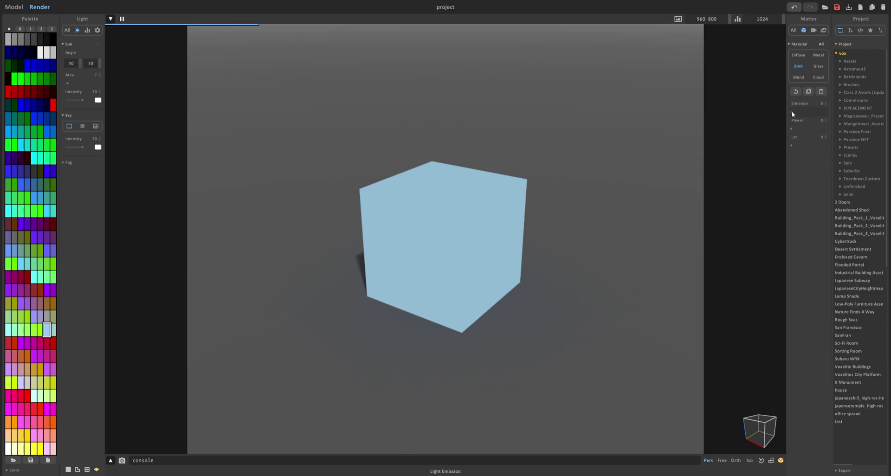
{"action": "left_click_drag", "start_coordinate": [792, 111], "coordinate": [829, 112]}
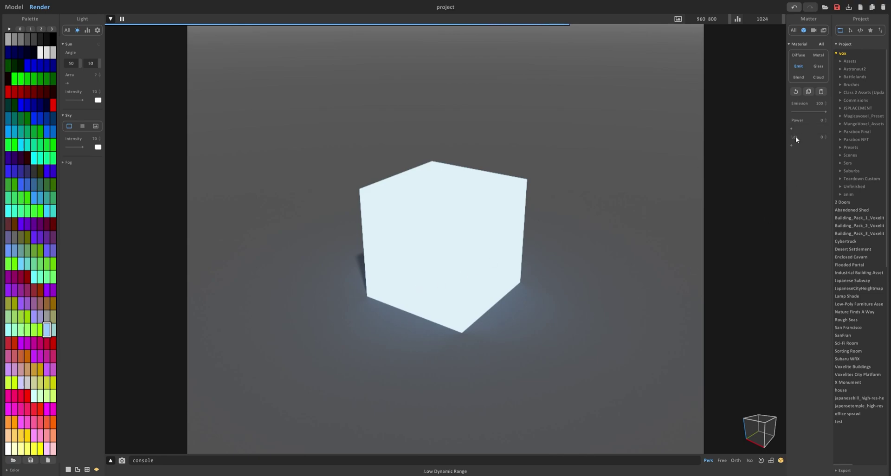
Raise the emissive material's Power in stages to 4, then reduce it to 2 with Emission at about half
{"action": "left_click_drag", "start_coordinate": [794, 130], "coordinate": [798, 129]}
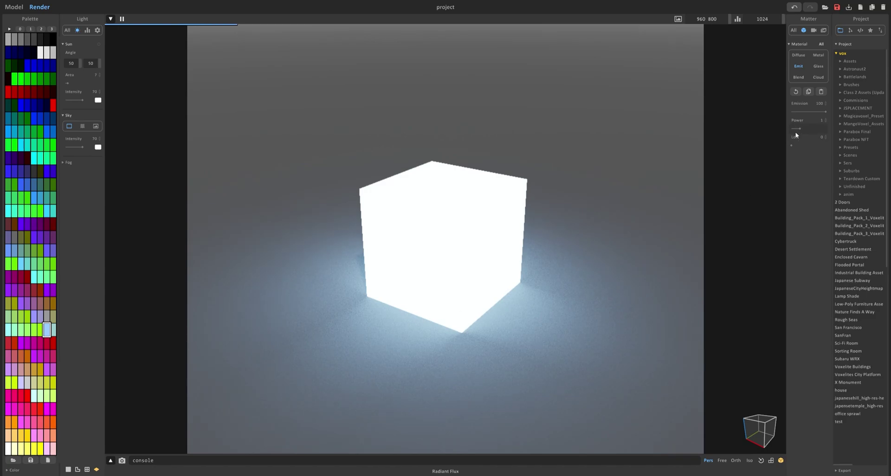
{"action": "left_click", "coordinate": [808, 129]}
{"action": "scroll", "coordinate": [548, 283], "scroll_direction": "down", "scroll_amount": 5}
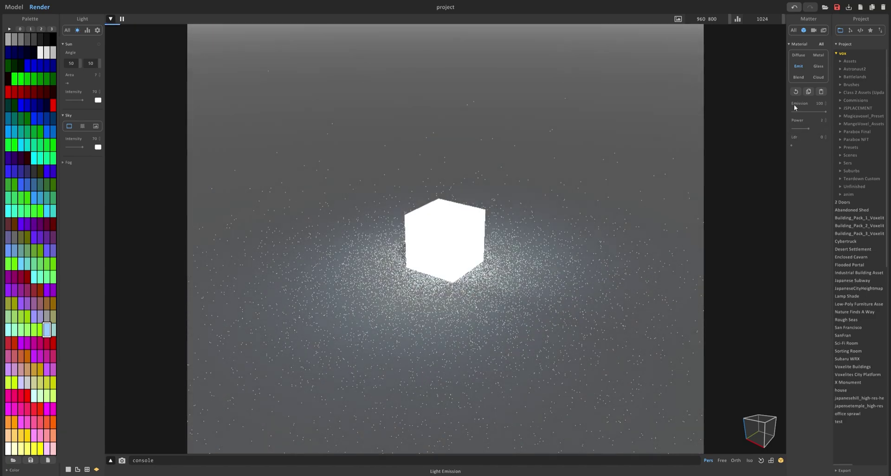
{"action": "left_click_drag", "start_coordinate": [807, 129], "coordinate": [818, 100]}
{"action": "scroll", "coordinate": [533, 282], "scroll_direction": "down", "scroll_amount": 5}
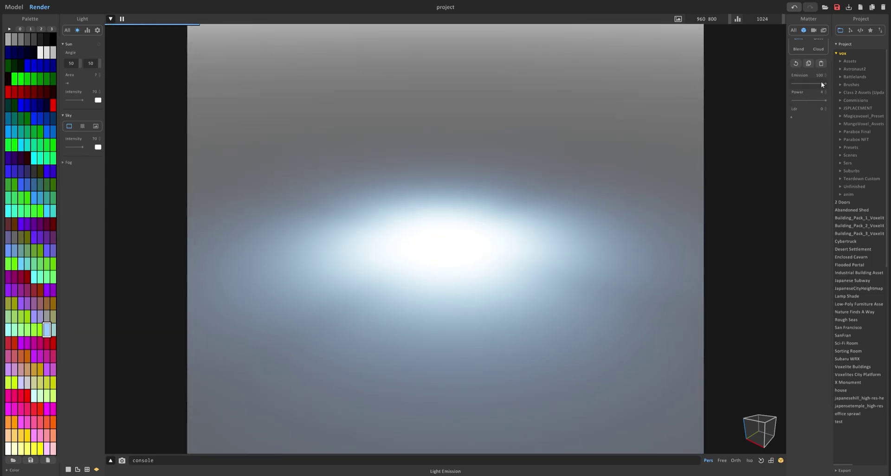
{"action": "scroll", "coordinate": [449, 264], "scroll_direction": "down", "scroll_amount": 3}
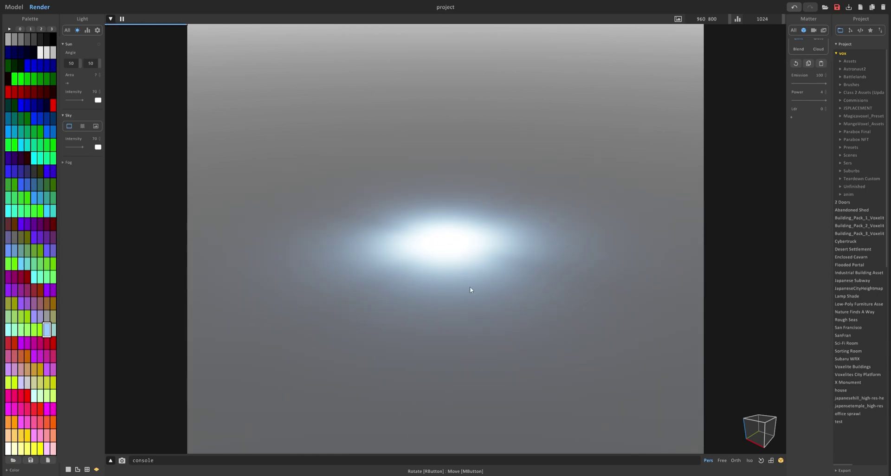
{"action": "scroll", "coordinate": [450, 265], "scroll_direction": "up", "scroll_amount": 5}
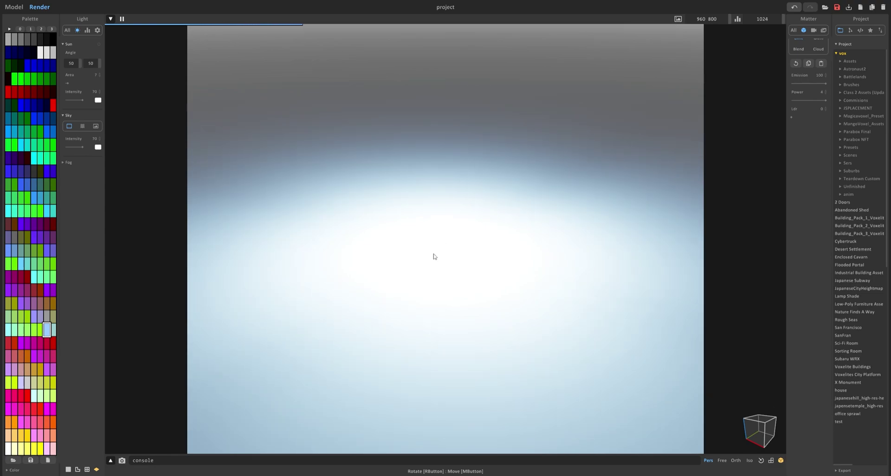
{"action": "left_click_drag", "start_coordinate": [827, 99], "coordinate": [809, 86]}
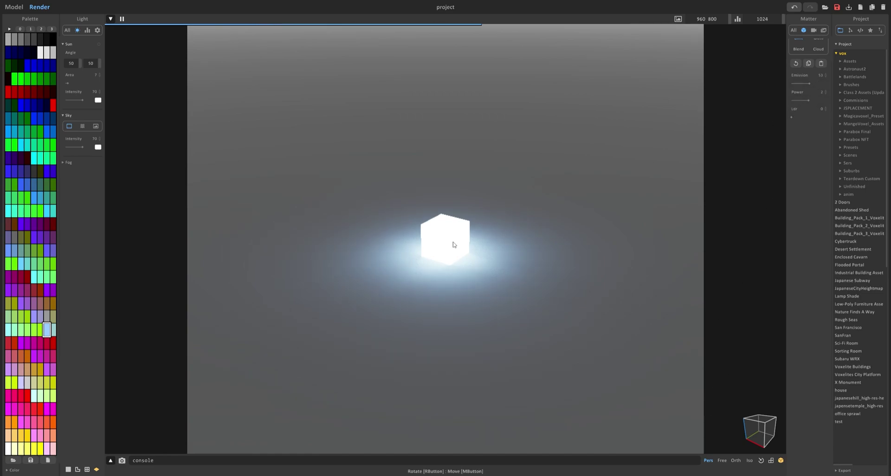
Try the emissive material's LDR at 1 and at 100, returning it to 0 at the end
{"action": "left_click", "coordinate": [793, 118]}
{"action": "scroll", "coordinate": [463, 249], "scroll_direction": "up", "scroll_amount": 5}
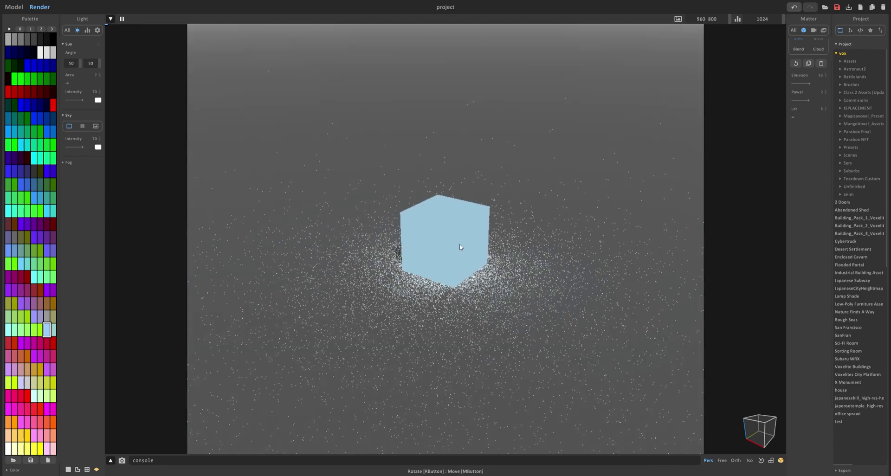
{"action": "left_click", "coordinate": [822, 110]}
{"action": "type", "text": "1"}
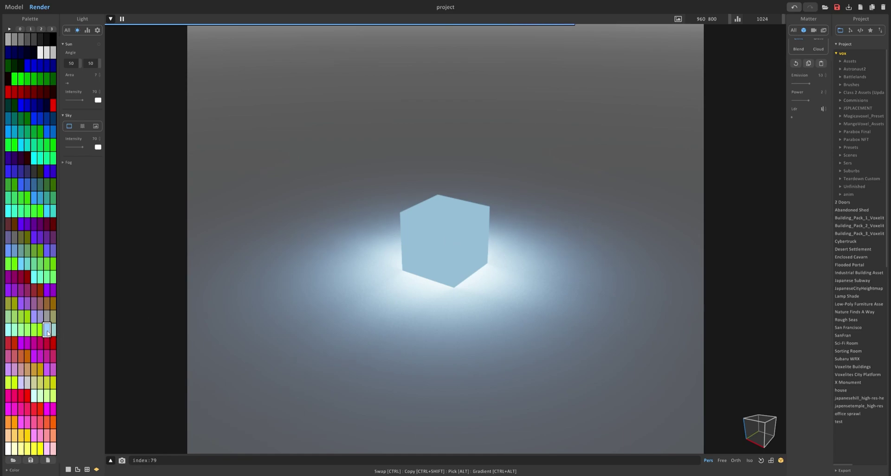
{"action": "left_click_drag", "start_coordinate": [800, 117], "coordinate": [789, 117]}
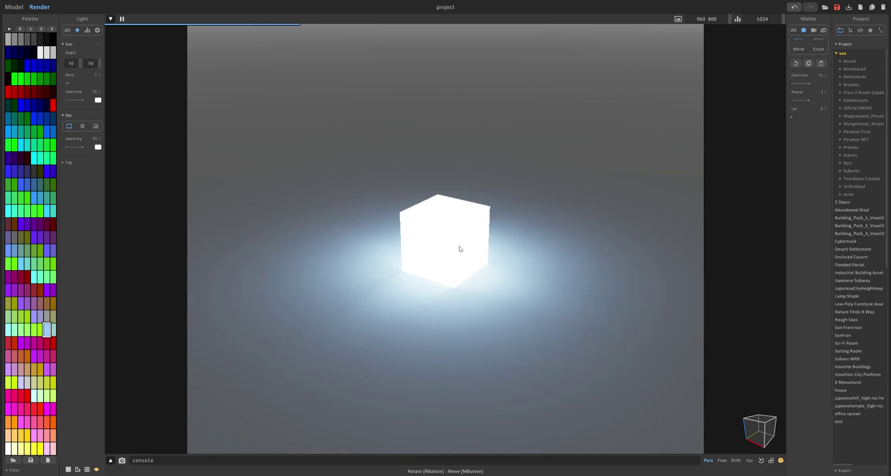
{"action": "left_click", "coordinate": [792, 116]}
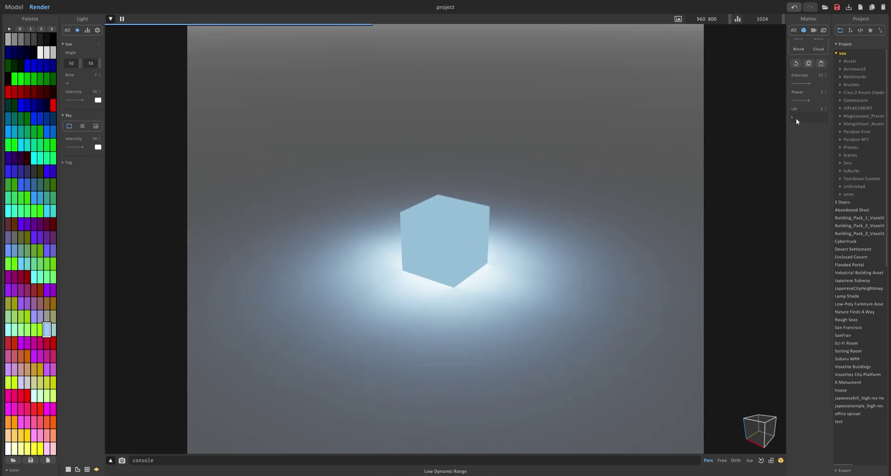
{"action": "left_click_drag", "start_coordinate": [795, 118], "coordinate": [853, 118]}
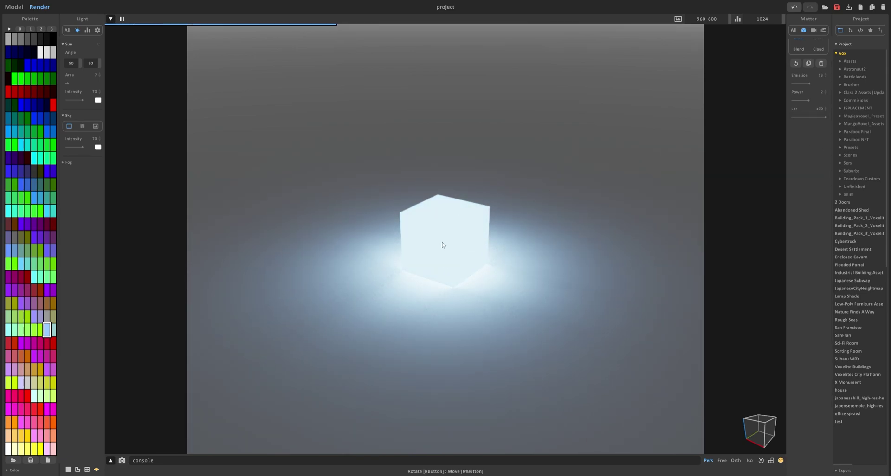
{"action": "left_click_drag", "start_coordinate": [827, 117], "coordinate": [757, 123]}
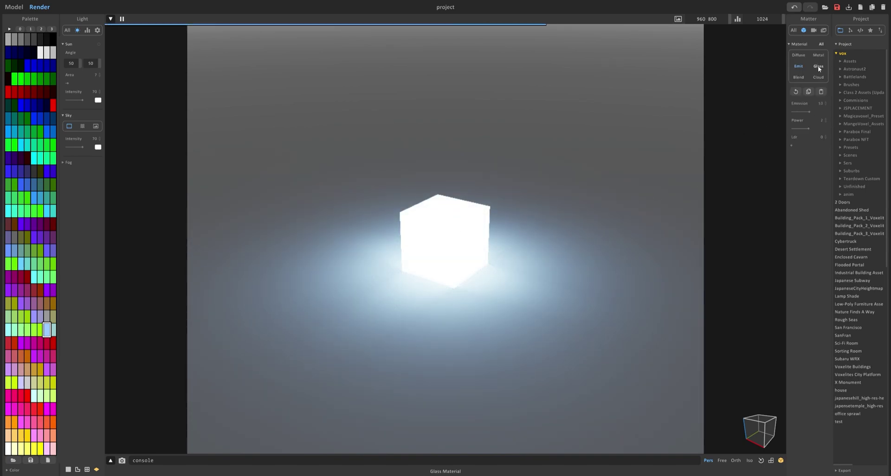
Change the cube's material from Emit to Glass
{"action": "left_click", "coordinate": [818, 65]}
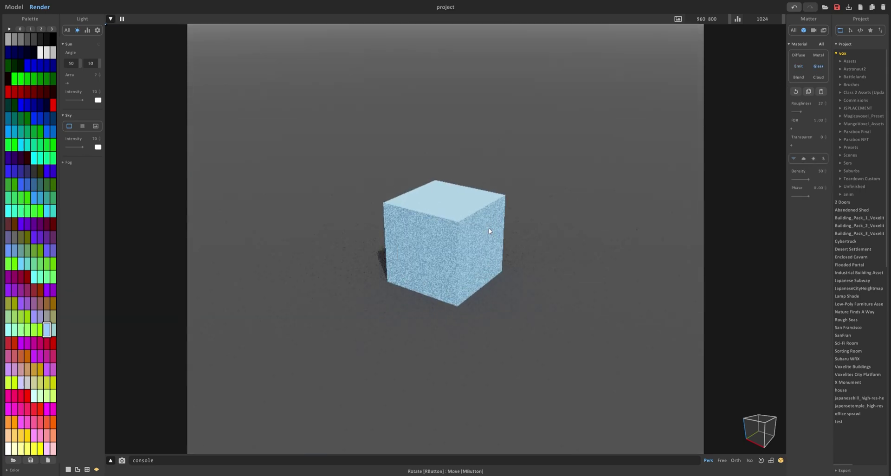
Set the glass cube's Transparency to 84
{"action": "scroll", "coordinate": [489, 228], "scroll_direction": "up", "scroll_amount": 5}
{"action": "right_click_drag", "start_coordinate": [489, 228], "coordinate": [470, 214]}
{"action": "right_click_drag", "start_coordinate": [444, 243], "coordinate": [473, 261]}
{"action": "scroll", "coordinate": [455, 249], "scroll_direction": "up", "scroll_amount": 3}
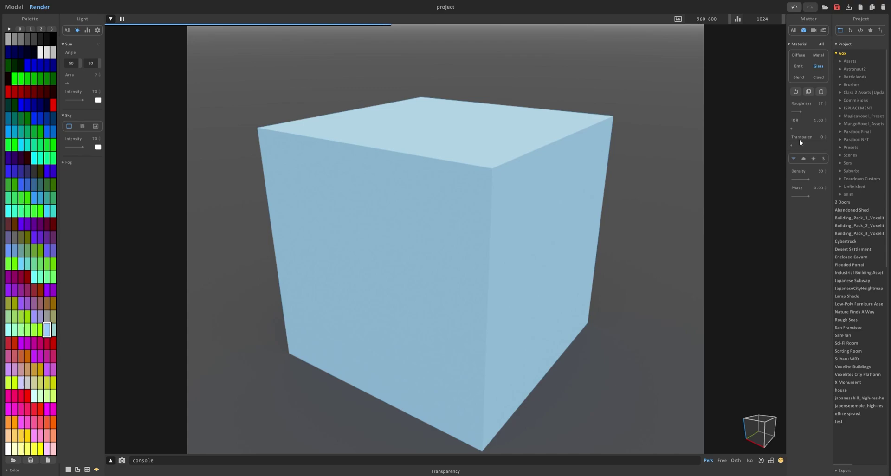
{"action": "left_click_drag", "start_coordinate": [790, 146], "coordinate": [819, 147]}
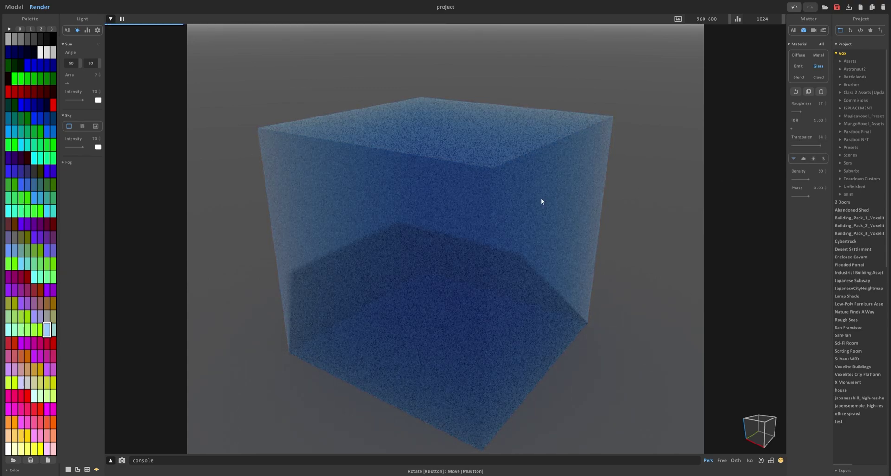
Switch the glass cube's media type to Scatter and set its Density to 19
{"action": "scroll", "coordinate": [516, 211], "scroll_direction": "down", "scroll_amount": 4}
{"action": "right_click_drag", "start_coordinate": [506, 217], "coordinate": [486, 192]}
{"action": "scroll", "coordinate": [486, 192], "scroll_direction": "up", "scroll_amount": 2}
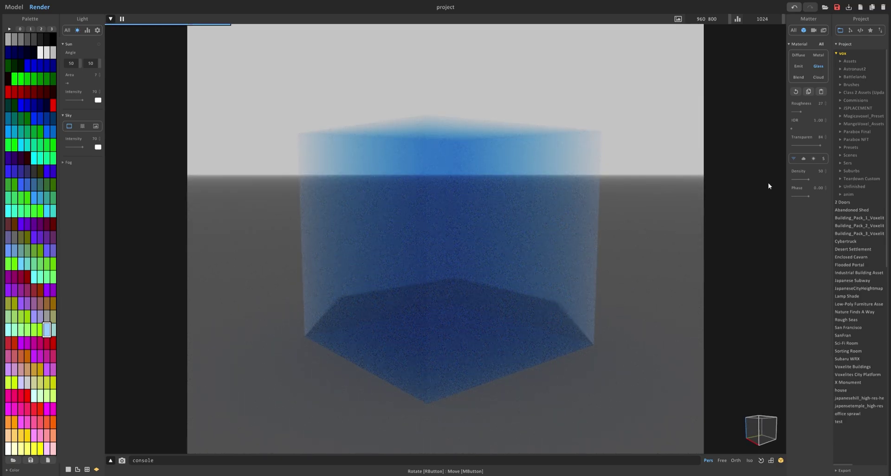
{"action": "right_click_drag", "start_coordinate": [765, 184], "coordinate": [522, 175]}
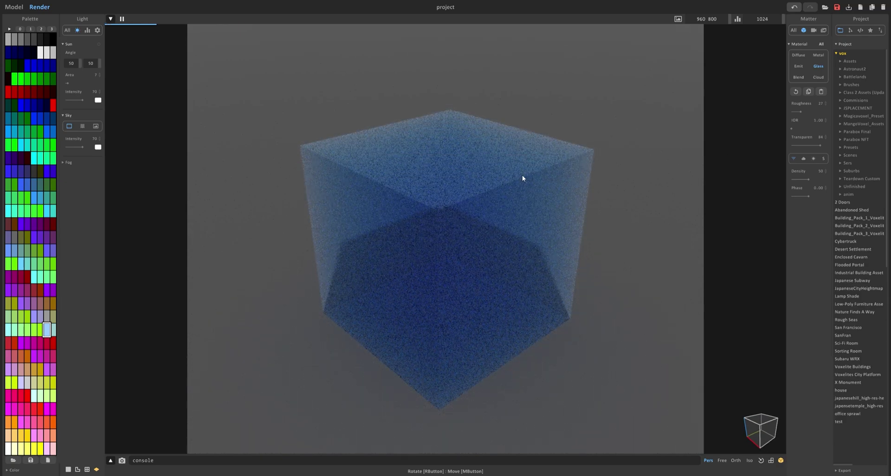
{"action": "right_click_drag", "start_coordinate": [411, 233], "coordinate": [493, 206]}
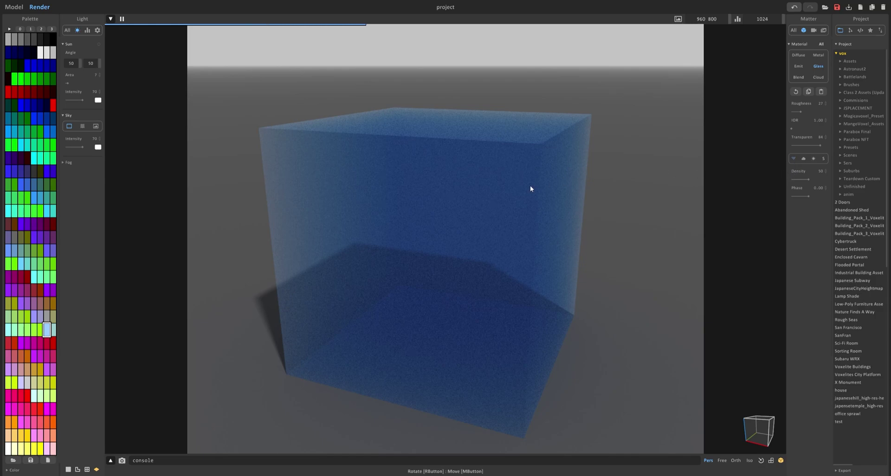
{"action": "right_click_drag", "start_coordinate": [494, 211], "coordinate": [461, 222]}
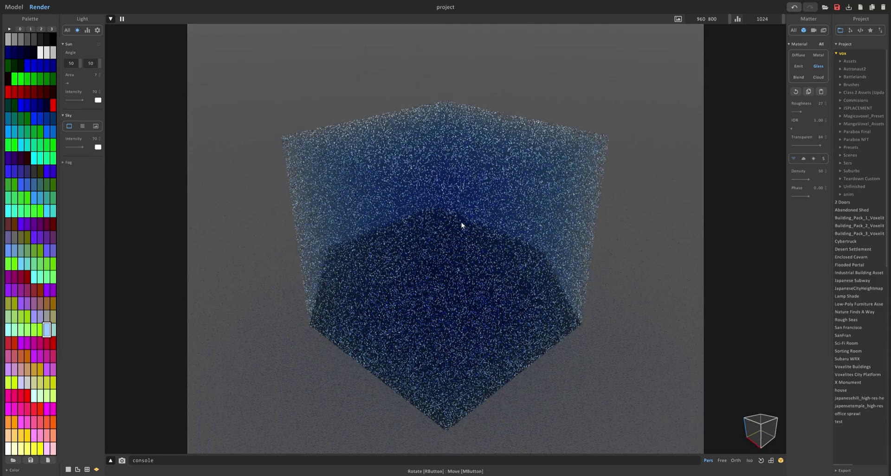
{"action": "left_click", "coordinate": [804, 160]}
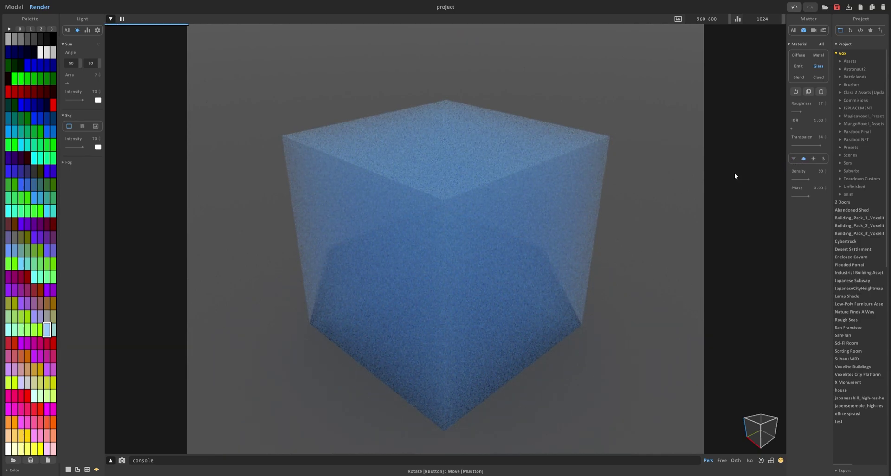
{"action": "right_click_drag", "start_coordinate": [562, 226], "coordinate": [553, 254]}
{"action": "left_click_drag", "start_coordinate": [808, 179], "coordinate": [797, 179]}
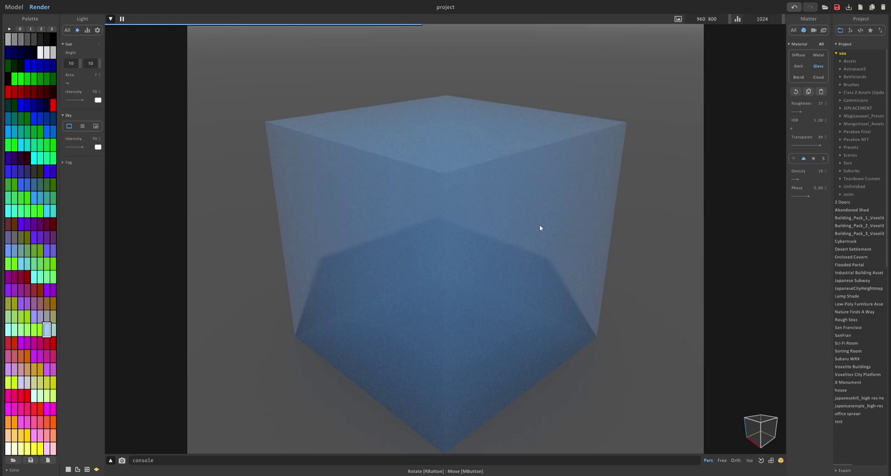
Try the scattering glass at a media Density of 98, then reduce it to 7
{"action": "left_click", "coordinate": [824, 179]}
{"action": "left_click_drag", "start_coordinate": [825, 179], "coordinate": [827, 179]}
{"action": "right_click_drag", "start_coordinate": [498, 342], "coordinate": [350, 223]}
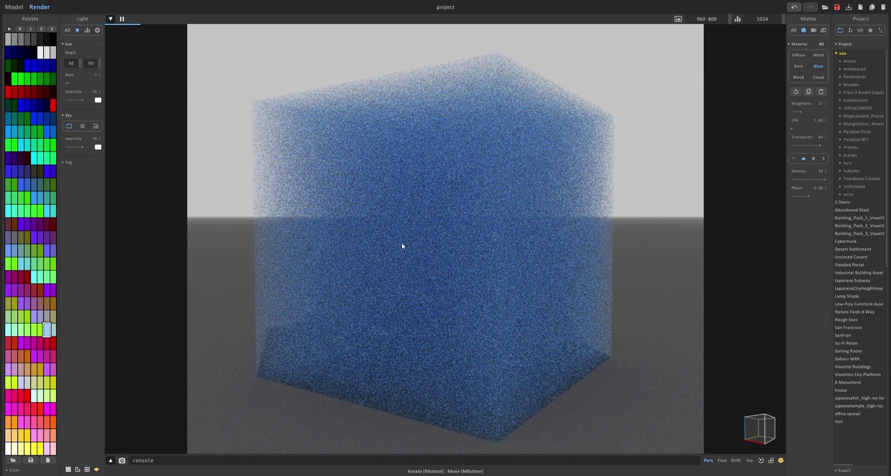
{"action": "left_click_drag", "start_coordinate": [808, 179], "coordinate": [794, 182]}
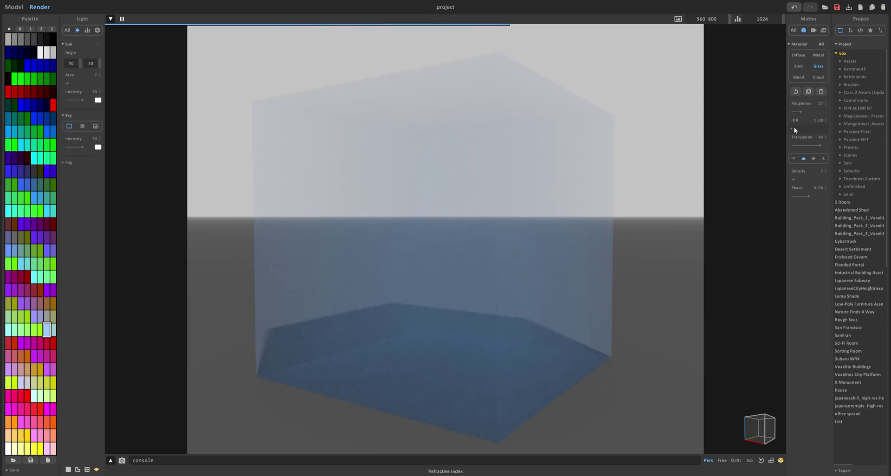
Try the glass cube's refractive index at 1.99 and 2.70, then lower it to 1.30
{"action": "left_click_drag", "start_coordinate": [793, 127], "coordinate": [809, 129]}
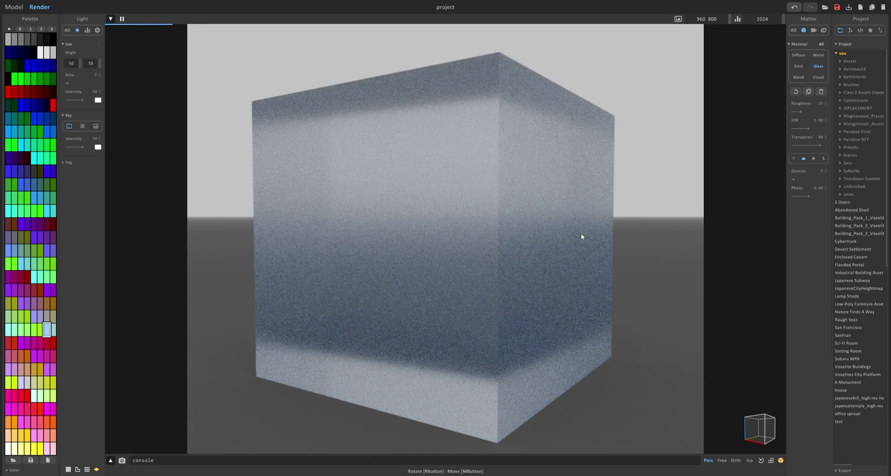
{"action": "right_click_drag", "start_coordinate": [581, 237], "coordinate": [567, 272]}
{"action": "scroll", "coordinate": [567, 272], "scroll_direction": "down", "scroll_amount": 3}
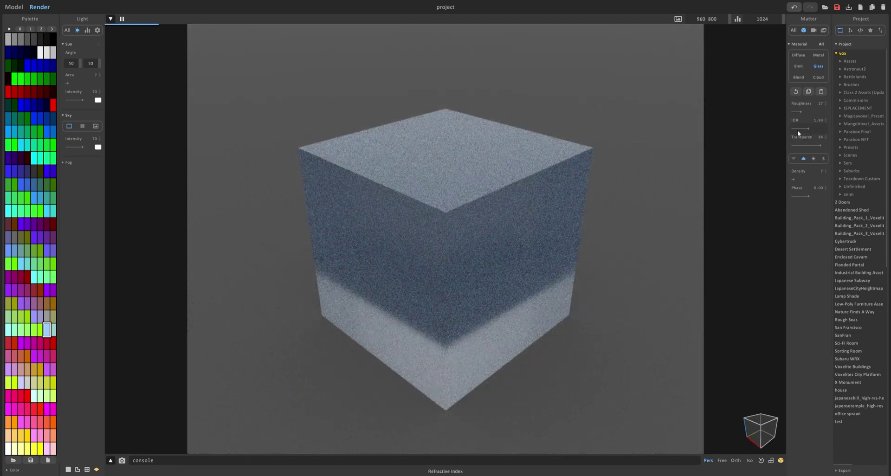
{"action": "right_click_drag", "start_coordinate": [675, 209], "coordinate": [688, 177]}
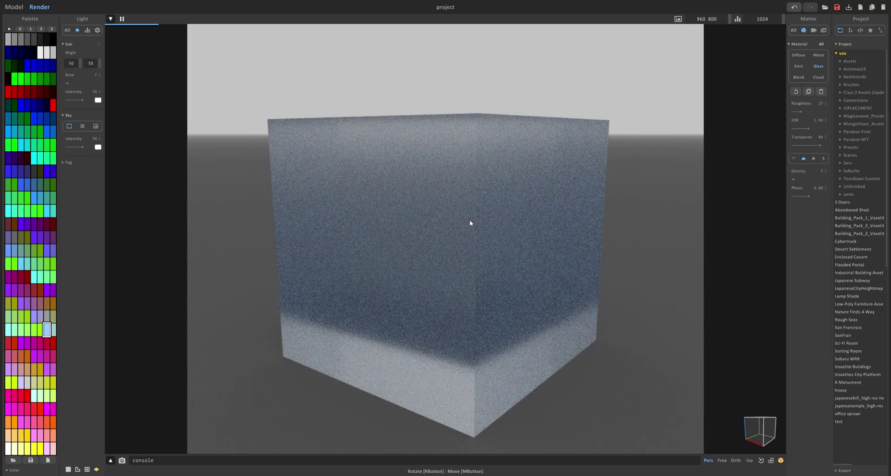
{"action": "left_click_drag", "start_coordinate": [808, 128], "coordinate": [821, 130]}
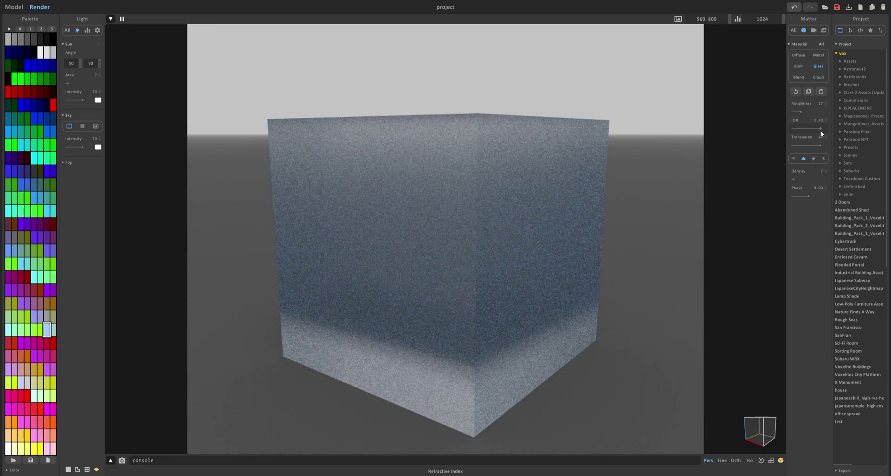
{"action": "right_click_drag", "start_coordinate": [642, 203], "coordinate": [563, 211]}
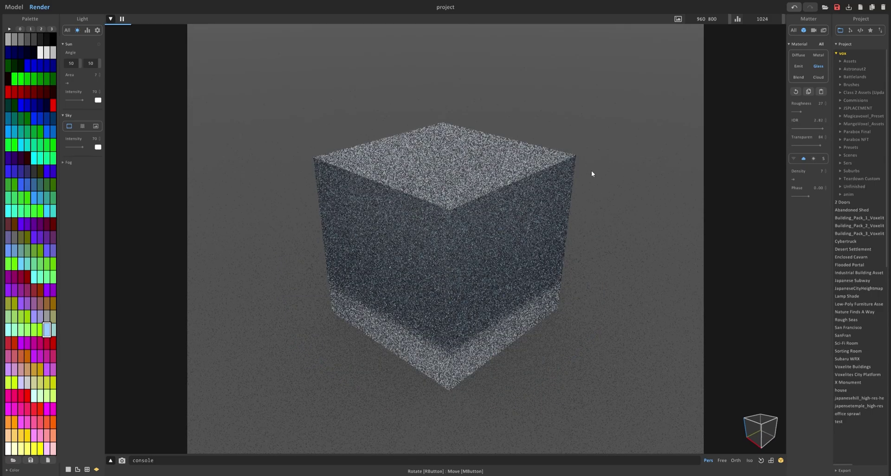
{"action": "left_click_drag", "start_coordinate": [808, 129], "coordinate": [797, 132]}
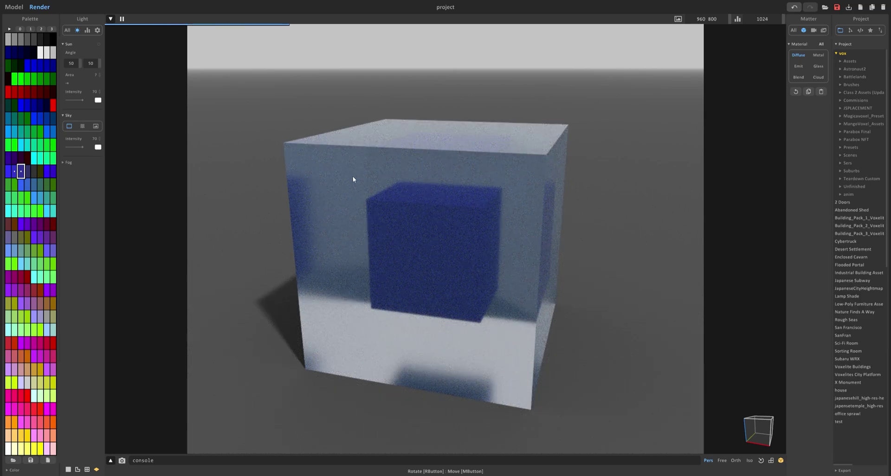
Pick the outer cube's glass colour, set its IOR to 3.00 and inspect the inner blue cube through it
{"action": "left_click", "coordinate": [528, 211]}
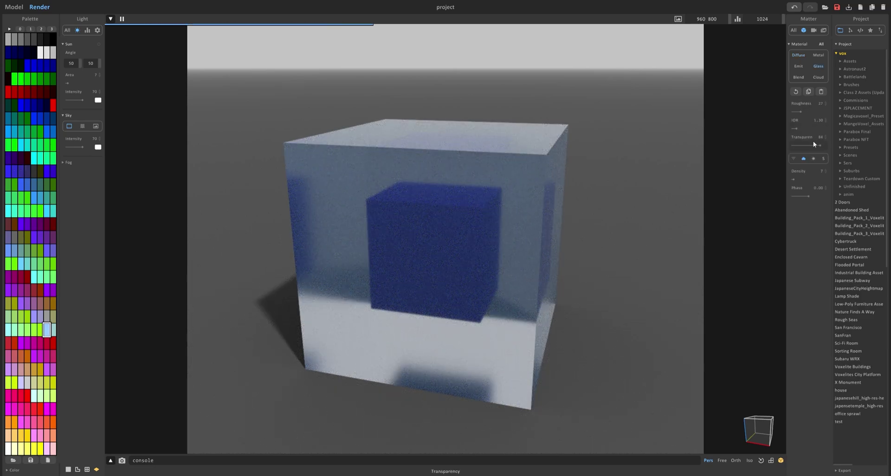
{"action": "left_click_drag", "start_coordinate": [800, 129], "coordinate": [833, 128]}
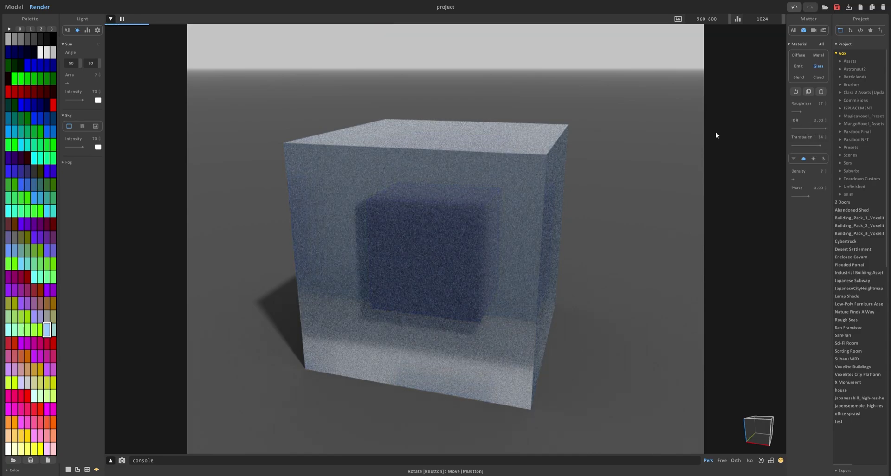
{"action": "right_click_drag", "start_coordinate": [503, 223], "coordinate": [457, 247]}
{"action": "scroll", "coordinate": [457, 247], "scroll_direction": "up", "scroll_amount": 3}
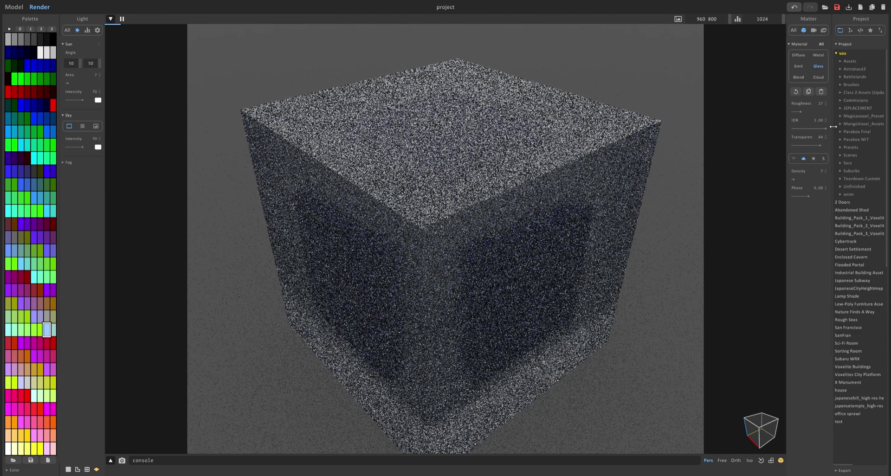
{"action": "right_click_drag", "start_coordinate": [557, 229], "coordinate": [577, 198]}
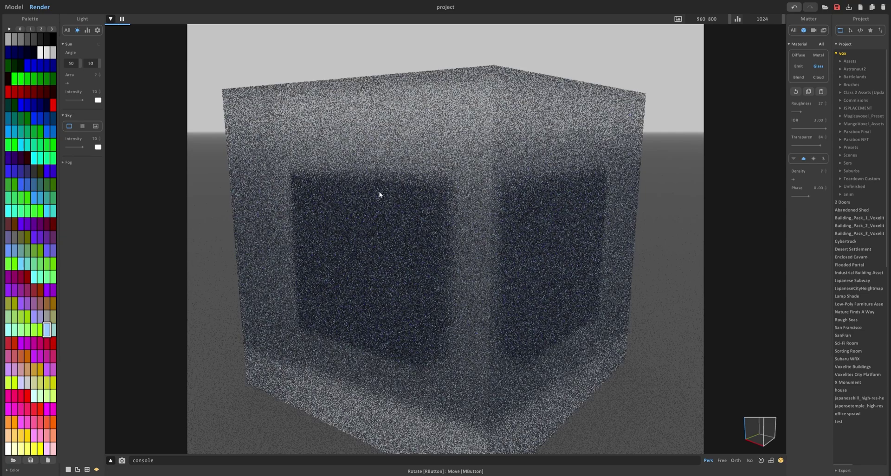
{"action": "right_click_drag", "start_coordinate": [455, 183], "coordinate": [596, 199]}
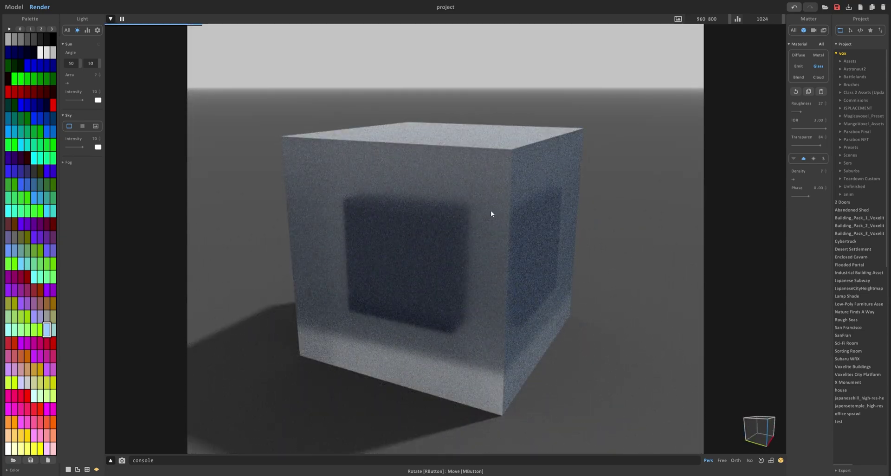
{"action": "right_click_drag", "start_coordinate": [477, 235], "coordinate": [453, 254]}
{"action": "scroll", "coordinate": [453, 253], "scroll_direction": "up", "scroll_amount": 3}
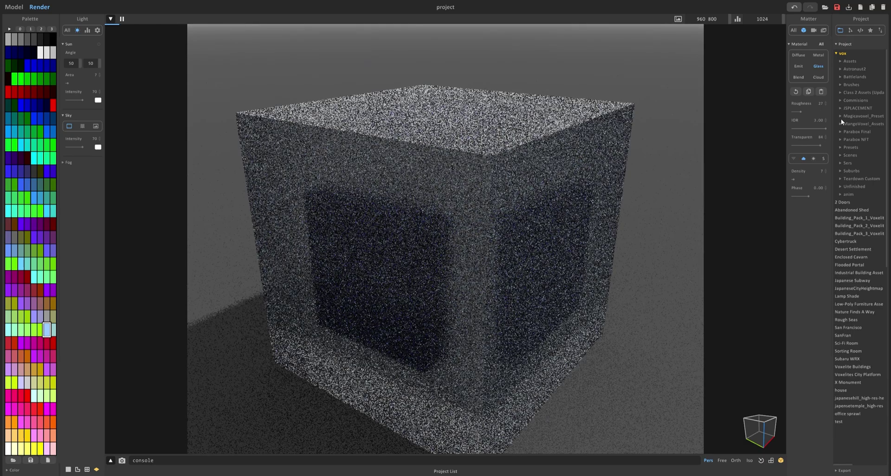
Lower the outer glass cube's IOR to 1.09
{"action": "left_click", "coordinate": [811, 130]}
{"action": "left_click_drag", "start_coordinate": [811, 131], "coordinate": [792, 131]}
{"action": "right_click_drag", "start_coordinate": [489, 209], "coordinate": [473, 279]}
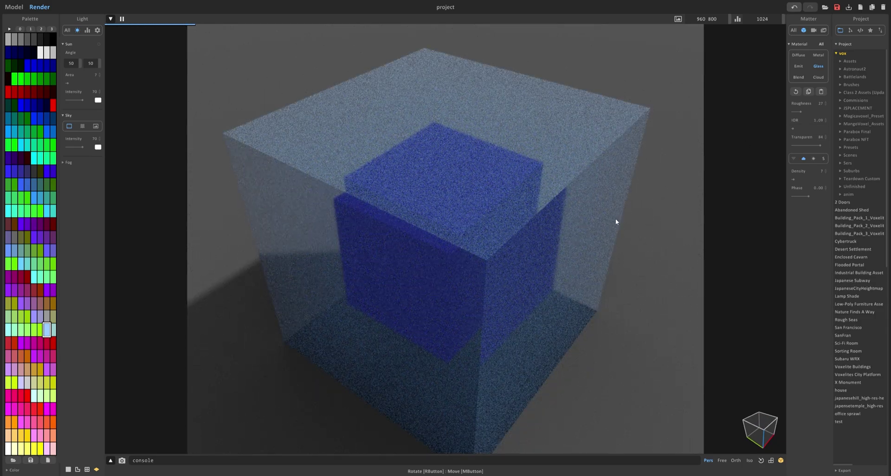
Switch the outer glass cube's media type to Emissive and raise its Density to 45
{"action": "left_click", "coordinate": [813, 159]}
{"action": "scroll", "coordinate": [634, 232], "scroll_direction": "down", "scroll_amount": 4}
{"action": "right_click_drag", "start_coordinate": [633, 236], "coordinate": [631, 203]}
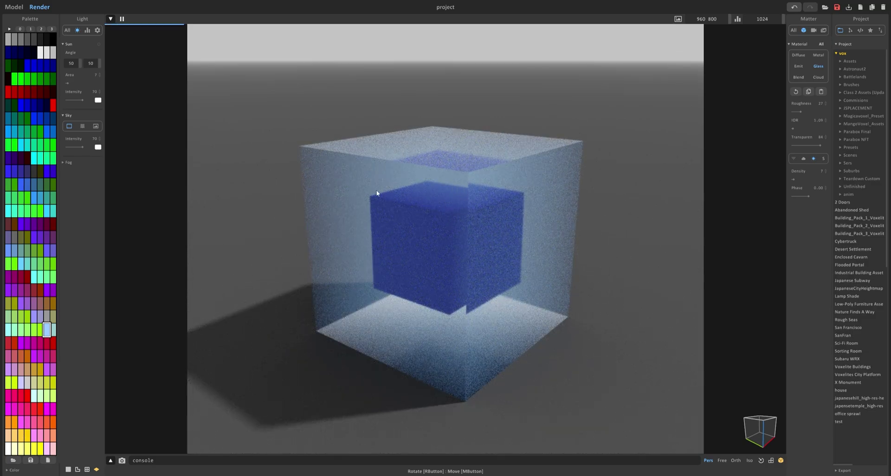
{"action": "right_click_drag", "start_coordinate": [437, 344], "coordinate": [472, 325]}
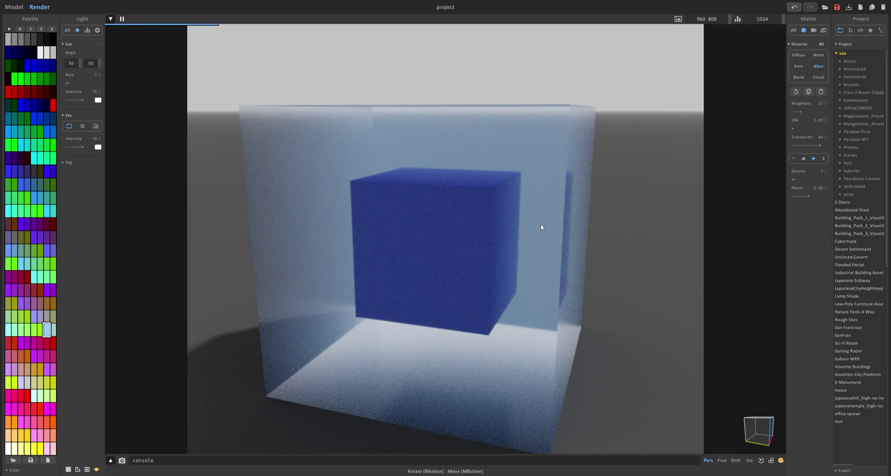
{"action": "left_click_drag", "start_coordinate": [803, 178], "coordinate": [806, 179]}
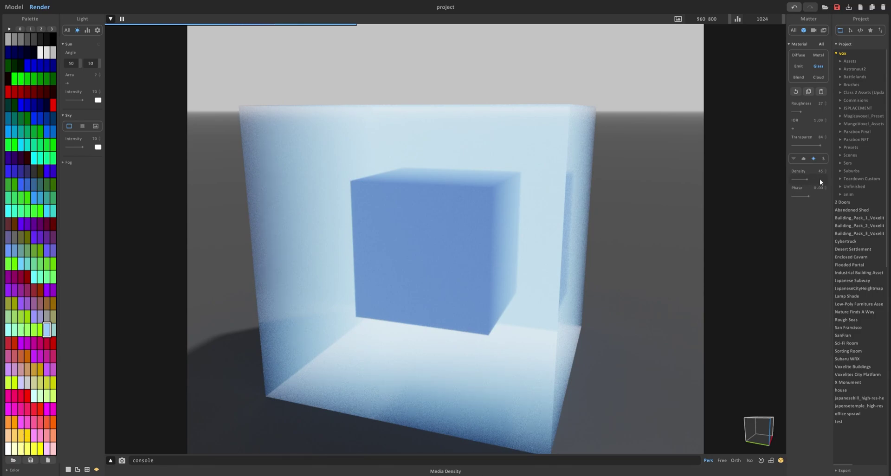
Try the emissive media's Density at 6 and 100, then set it to 65 and change the material to Blend
{"action": "left_click_drag", "start_coordinate": [805, 178], "coordinate": [794, 181]}
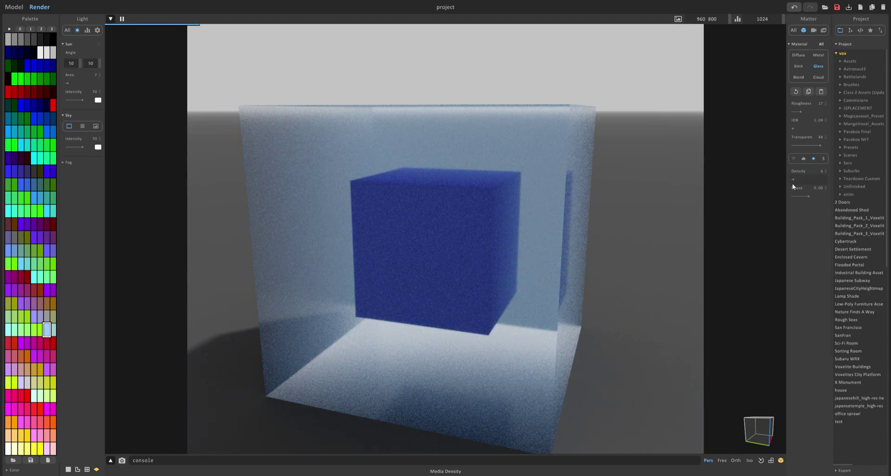
{"action": "left_click_drag", "start_coordinate": [792, 181], "coordinate": [839, 180]}
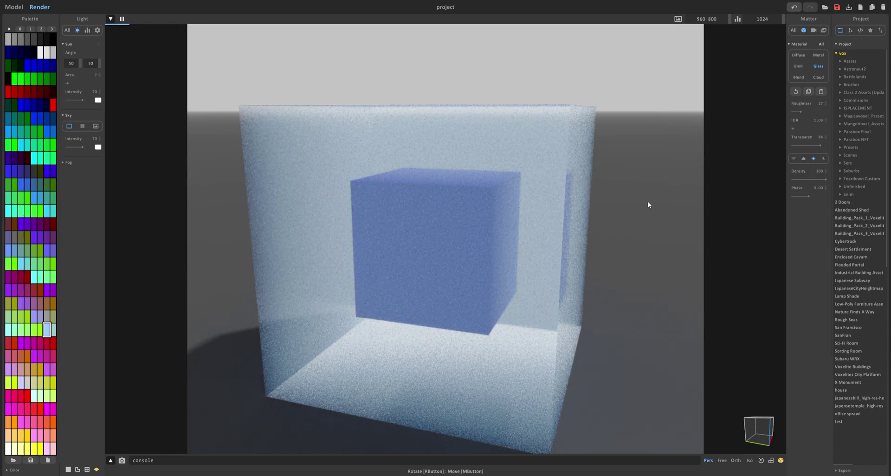
{"action": "right_click_drag", "start_coordinate": [563, 185], "coordinate": [506, 144]}
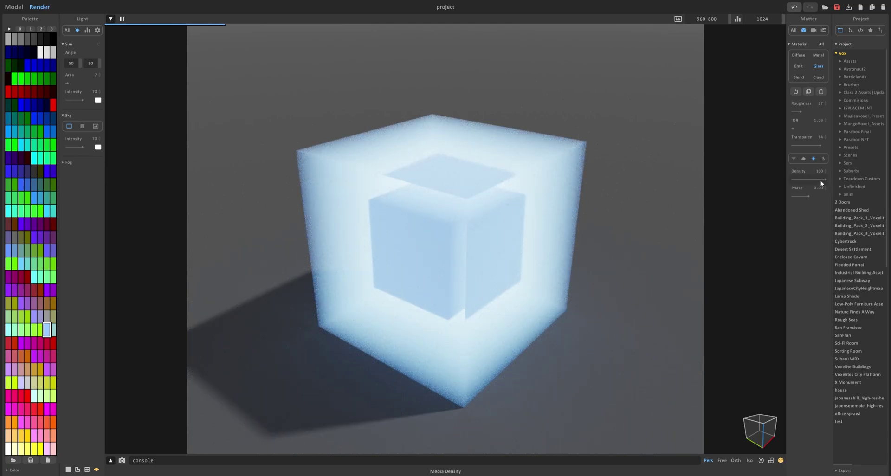
{"action": "left_click_drag", "start_coordinate": [821, 184], "coordinate": [817, 184]}
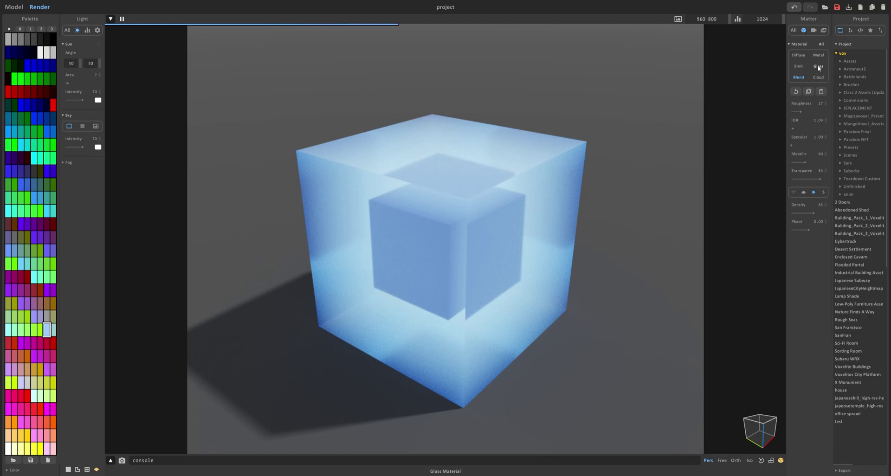
Set the Blend material's Metallic to 68 and its Transparency to 67
{"action": "right_click_drag", "start_coordinate": [601, 196], "coordinate": [561, 195]}
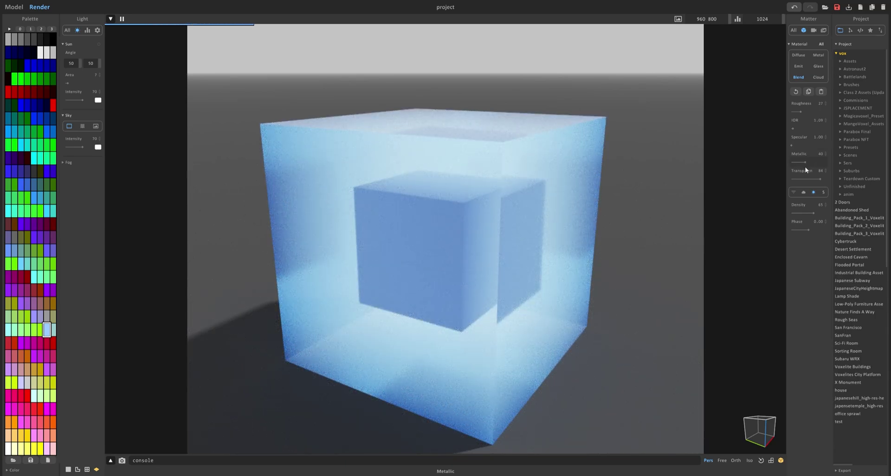
{"action": "left_click_drag", "start_coordinate": [807, 162], "coordinate": [814, 165]}
{"action": "left_click", "coordinate": [815, 180]}
{"action": "right_click_drag", "start_coordinate": [557, 209], "coordinate": [581, 264]}
{"action": "scroll", "coordinate": [581, 264], "scroll_direction": "up", "scroll_amount": 2}
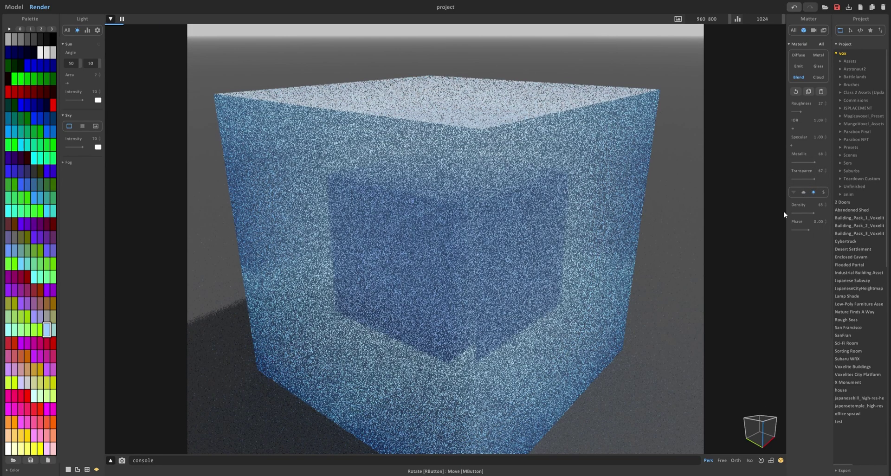
Adjust the Blend material to IOR 1.46 and Roughness 6, using Scatter as its media type
{"action": "left_click", "coordinate": [801, 128]}
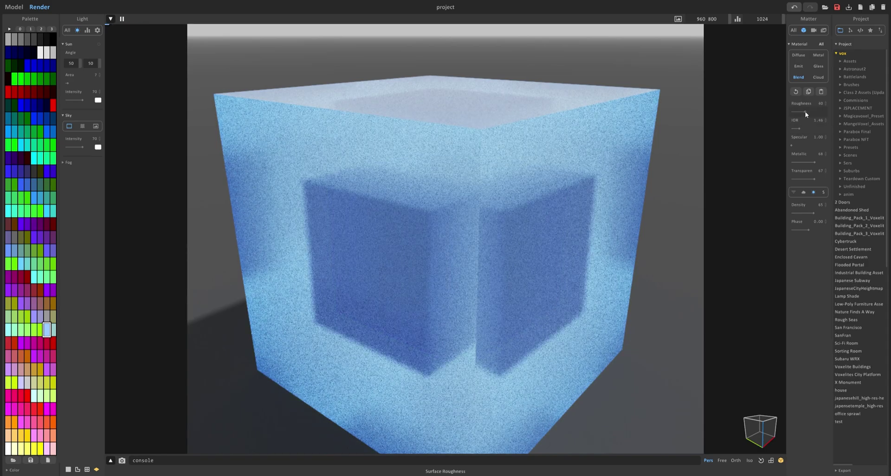
{"action": "left_click_drag", "start_coordinate": [806, 114], "coordinate": [793, 115]}
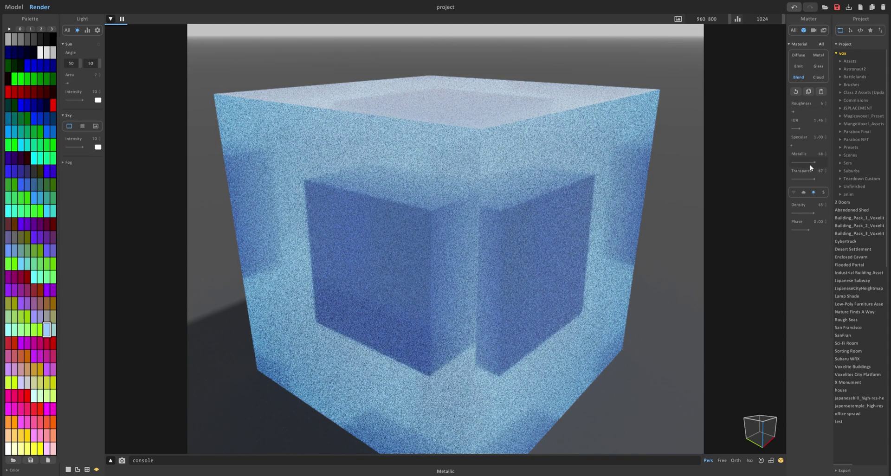
{"action": "left_click", "coordinate": [802, 192]}
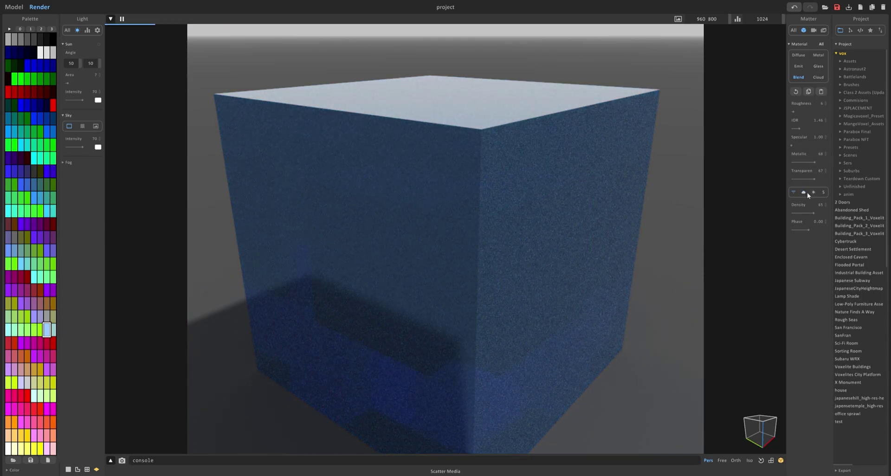
Change the outer cube's material to Cloud and recolour it to a saturated blue, RGB 0, 127, 255
{"action": "left_click", "coordinate": [818, 77]}
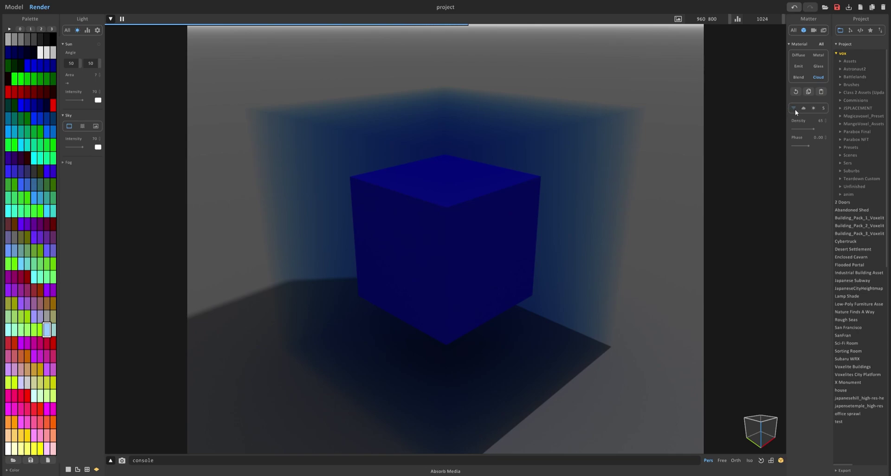
{"action": "right_click_drag", "start_coordinate": [538, 203], "coordinate": [510, 148]}
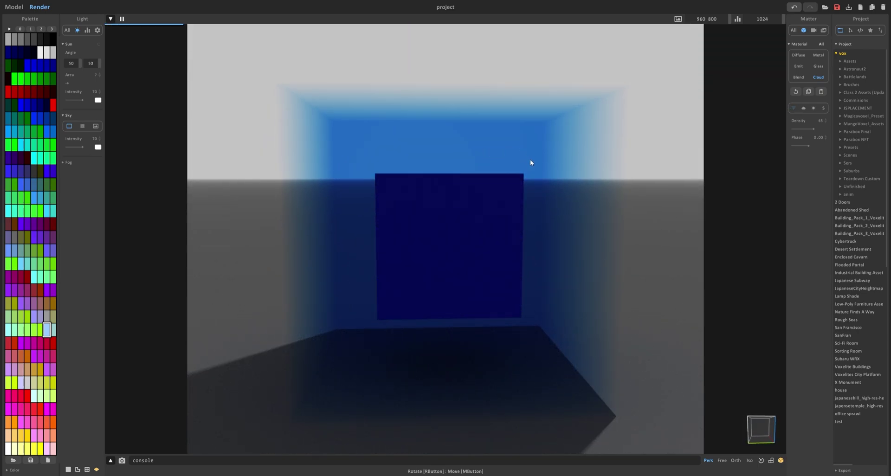
{"action": "right_click_drag", "start_coordinate": [532, 153], "coordinate": [504, 167]}
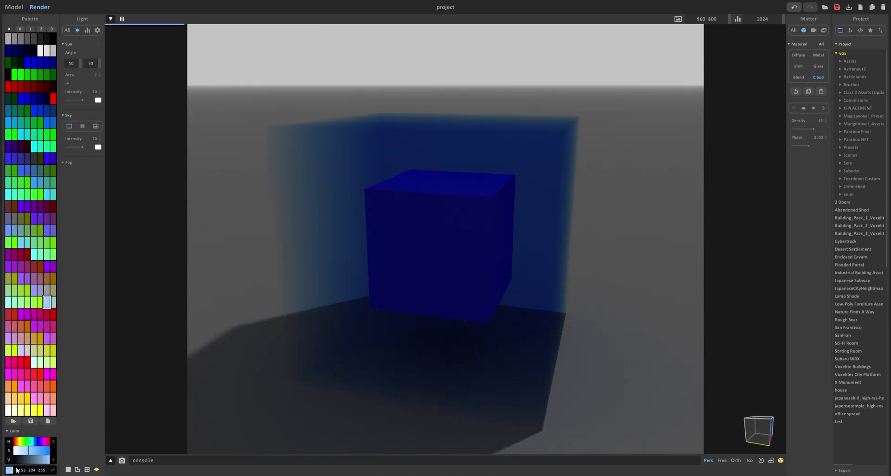
{"action": "right_click_drag", "start_coordinate": [441, 235], "coordinate": [472, 218]}
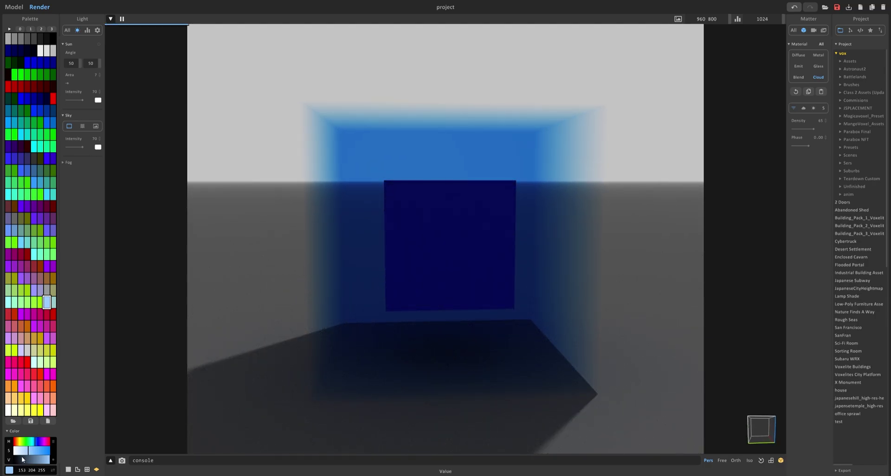
{"action": "left_click_drag", "start_coordinate": [36, 453], "coordinate": [50, 450]}
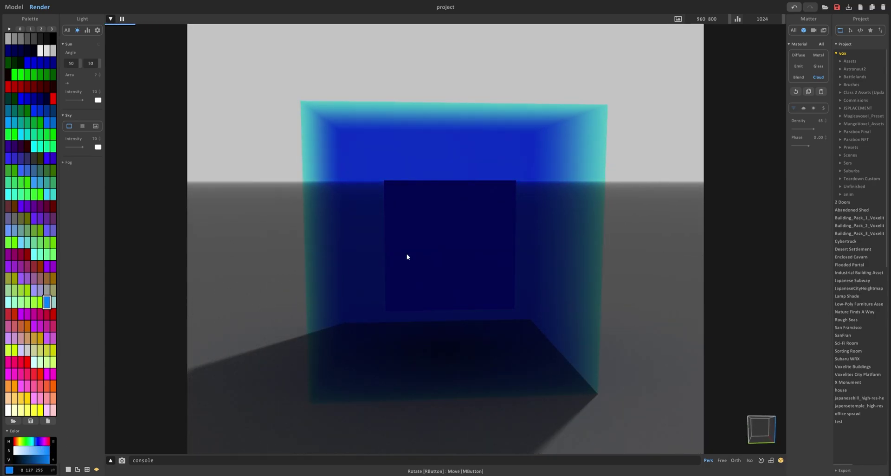
{"action": "right_click_drag", "start_coordinate": [420, 190], "coordinate": [454, 195]}
{"action": "scroll", "coordinate": [409, 204], "scroll_direction": "up", "scroll_amount": 5}
{"action": "scroll", "coordinate": [454, 198], "scroll_direction": "down", "scroll_amount": 3}
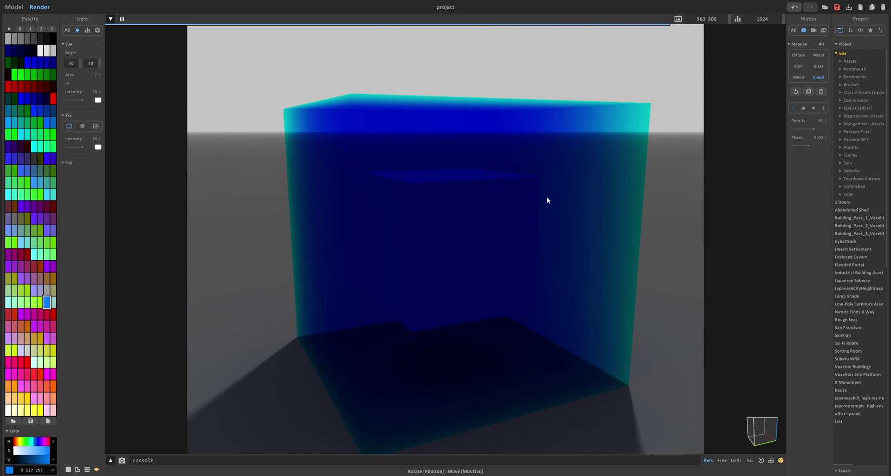
Switch the Cloud material's media type to Scatter and raise its Density to about 85
{"action": "left_click", "coordinate": [804, 109]}
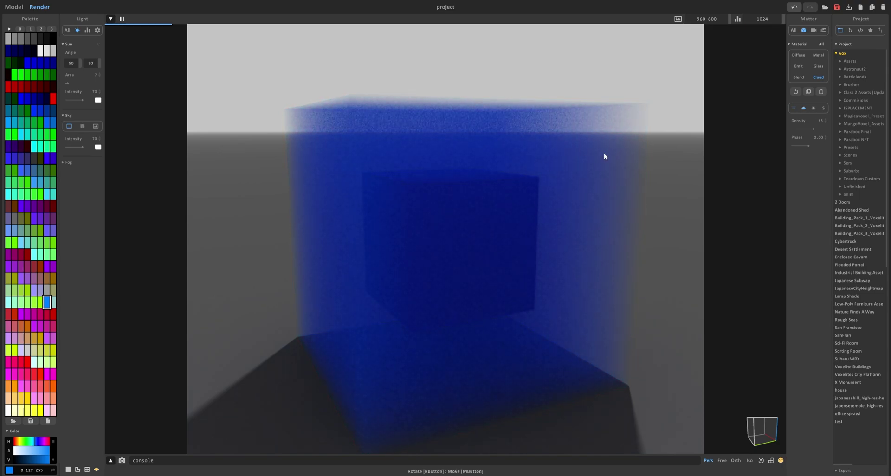
{"action": "right_click_drag", "start_coordinate": [583, 148], "coordinate": [483, 156]}
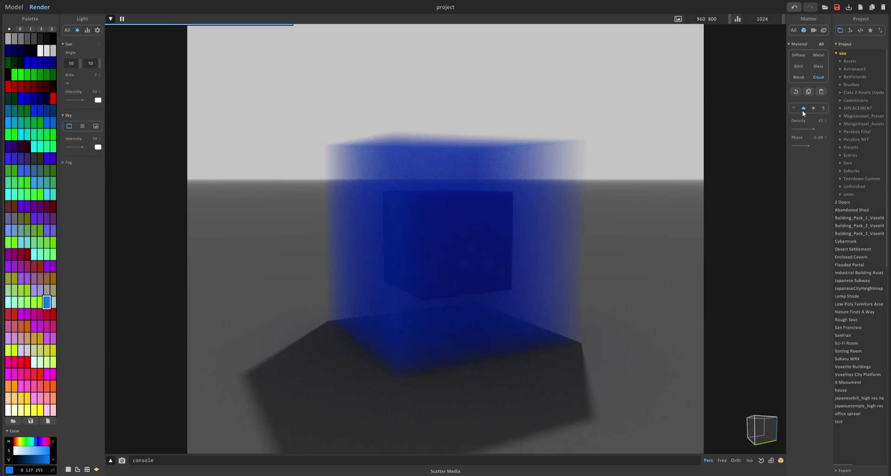
{"action": "left_click_drag", "start_coordinate": [818, 129], "coordinate": [820, 129]}
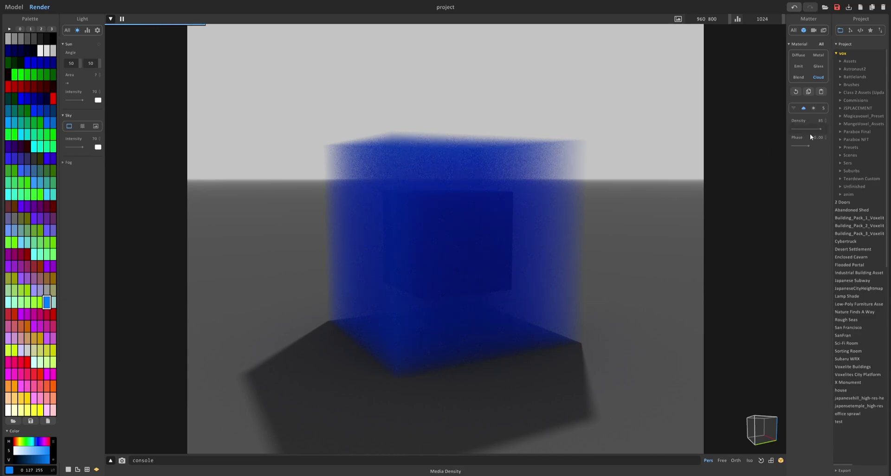
Recolour the scattering Cloud cube to neutral grey, RGB 178, 178, 178, and lower its Density to about 19
{"action": "left_click_drag", "start_coordinate": [33, 451], "coordinate": [13, 452]}
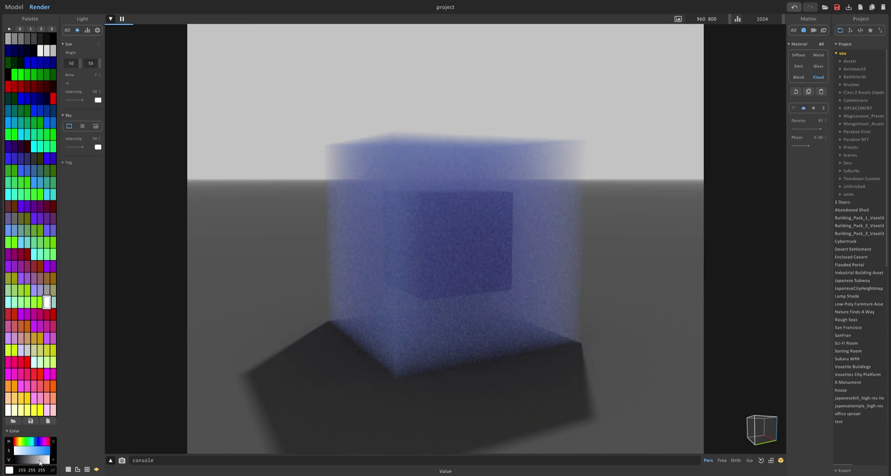
{"action": "left_click", "coordinate": [39, 460]}
{"action": "right_click_drag", "start_coordinate": [430, 281], "coordinate": [500, 270]}
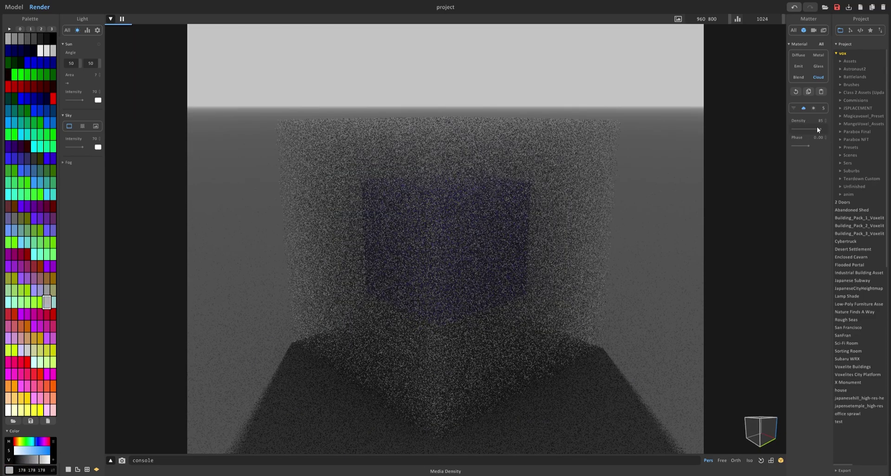
{"action": "left_click_drag", "start_coordinate": [815, 129], "coordinate": [800, 130]}
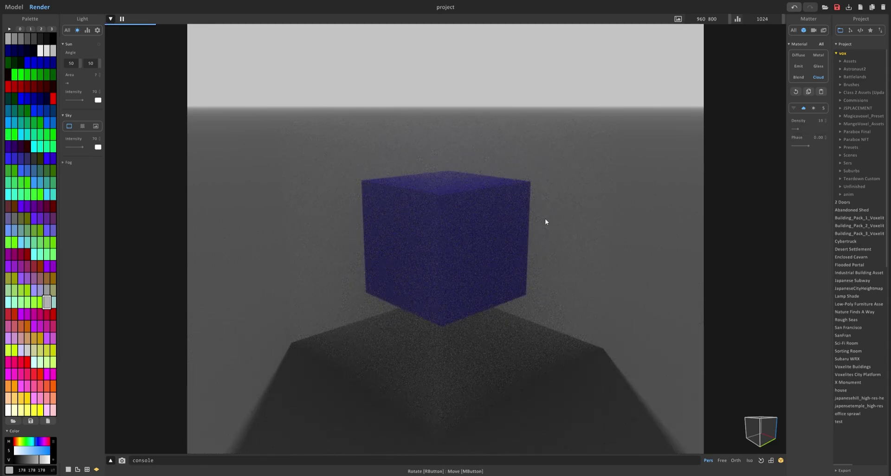
{"action": "right_click_drag", "start_coordinate": [545, 222], "coordinate": [537, 218]}
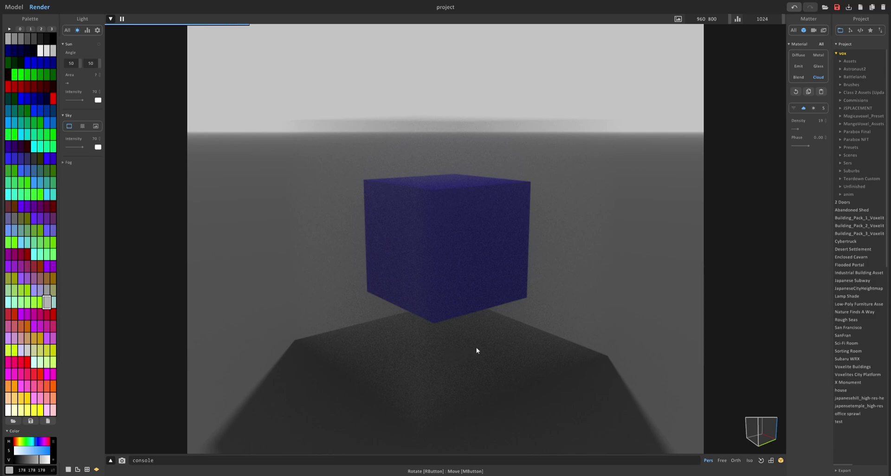
Switch the grey Cloud cube's media type to Emissive, trying Density 71 and then 11
{"action": "left_click", "coordinate": [814, 109]}
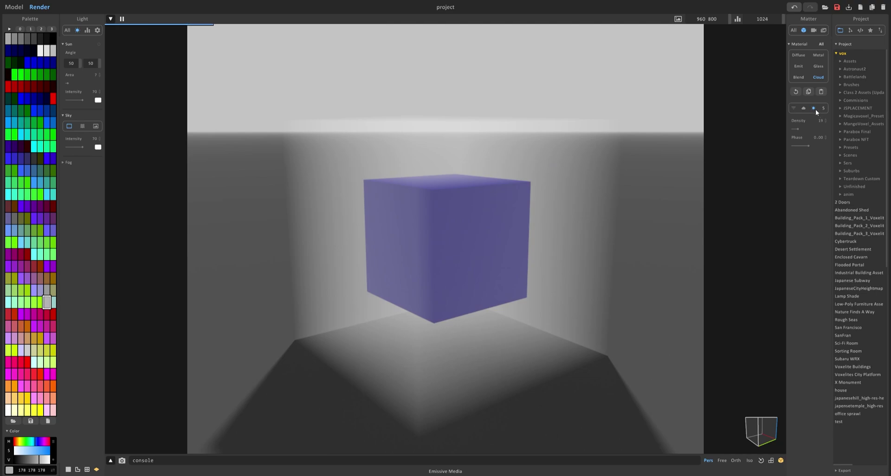
{"action": "left_click_drag", "start_coordinate": [810, 129], "coordinate": [815, 127]}
{"action": "right_click_drag", "start_coordinate": [615, 223], "coordinate": [498, 142]}
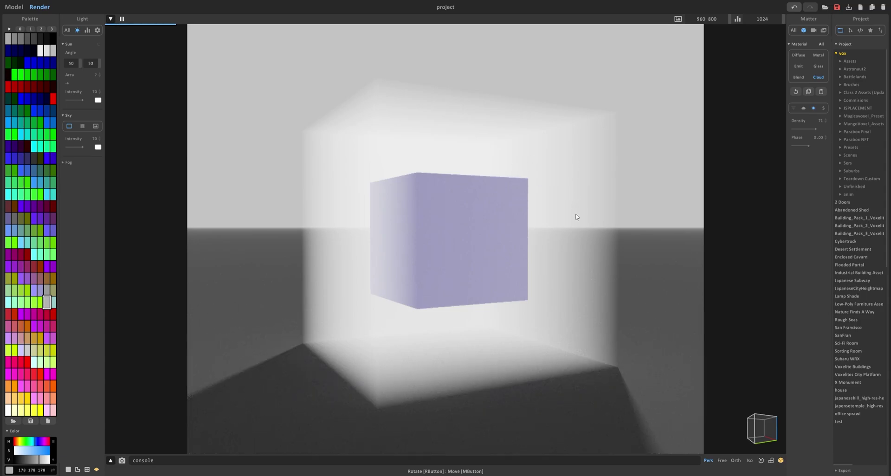
{"action": "right_click_drag", "start_coordinate": [536, 250], "coordinate": [551, 364]}
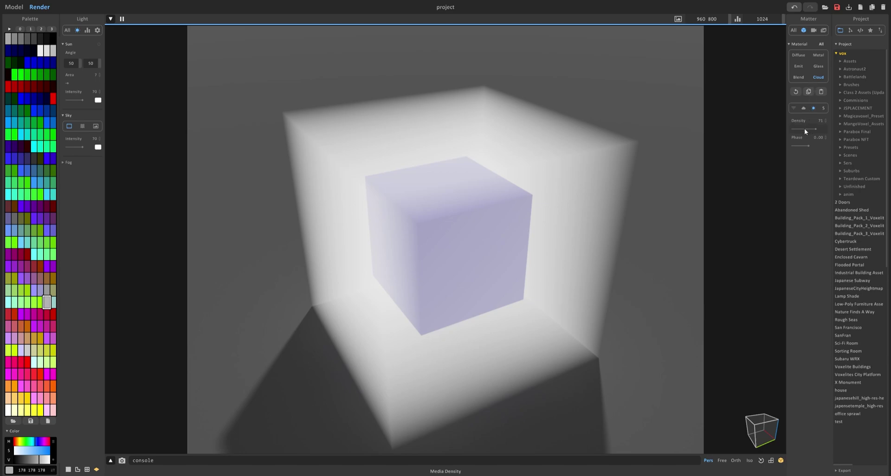
{"action": "left_click_drag", "start_coordinate": [806, 130], "coordinate": [796, 132]}
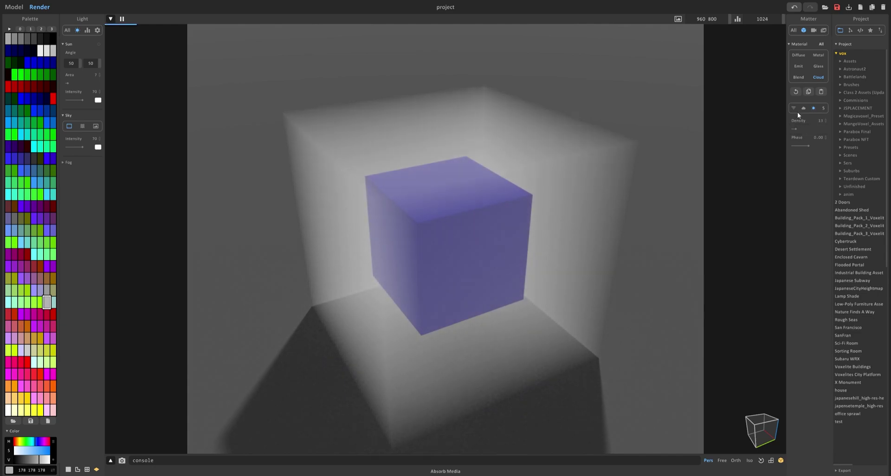
Change the outer cube's material to Glass with Roughness 51 and IOR 1.24
{"action": "left_click", "coordinate": [812, 66]}
{"action": "left_click", "coordinate": [808, 112]}
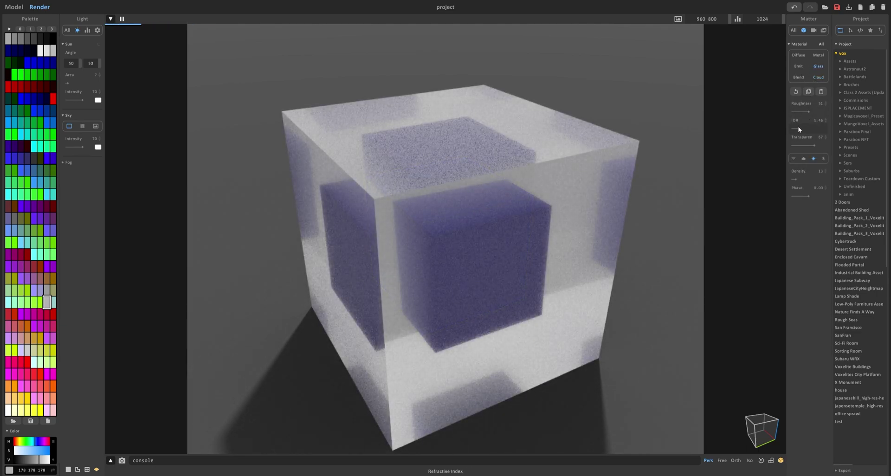
{"action": "left_click_drag", "start_coordinate": [798, 128], "coordinate": [795, 128]}
Change the outer cube's material to Metal with Roughness 0 and Metallic 66
{"action": "left_click", "coordinate": [816, 55]}
{"action": "left_click", "coordinate": [817, 161]}
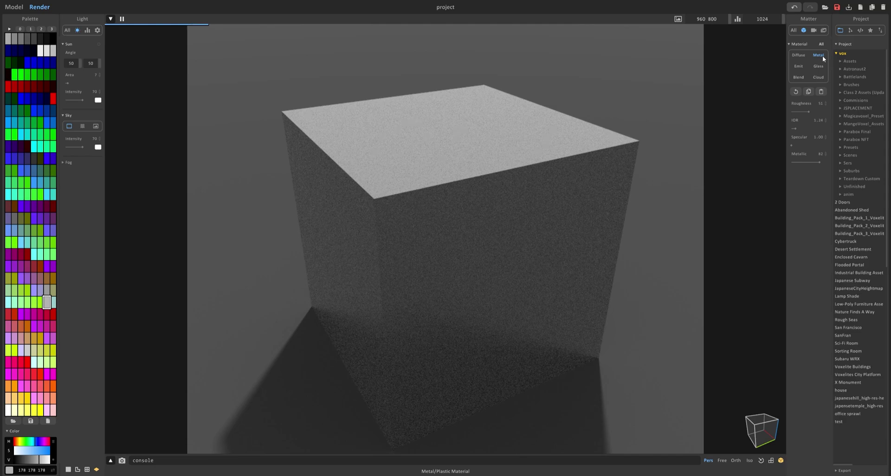
{"action": "left_click", "coordinate": [796, 111]}
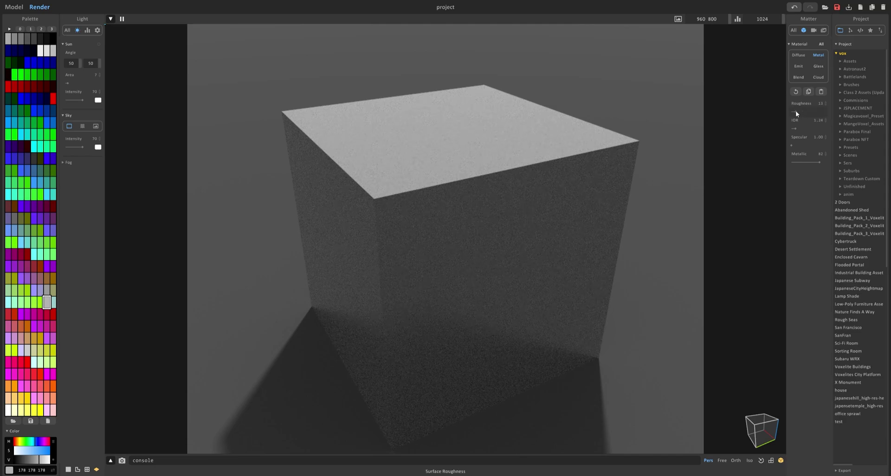
{"action": "left_click", "coordinate": [814, 162]}
{"action": "left_click", "coordinate": [814, 161]}
{"action": "right_click_drag", "start_coordinate": [676, 189], "coordinate": [431, 202]}
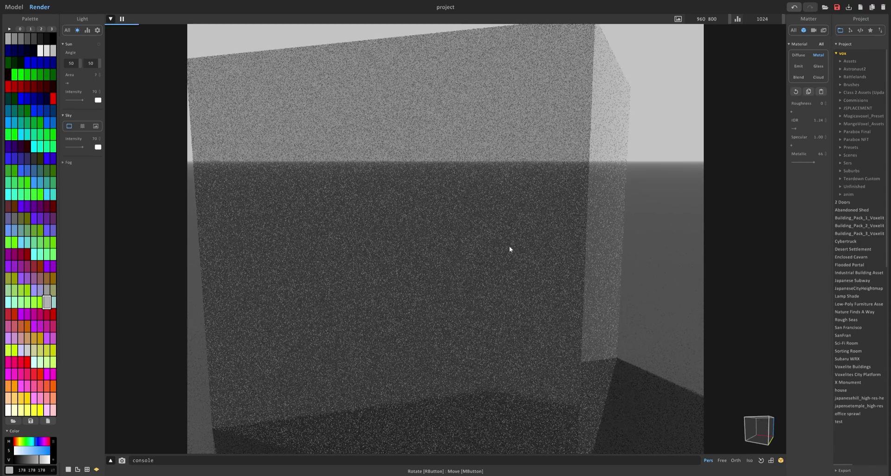
{"action": "scroll", "coordinate": [442, 189], "scroll_direction": "down", "scroll_amount": 3}
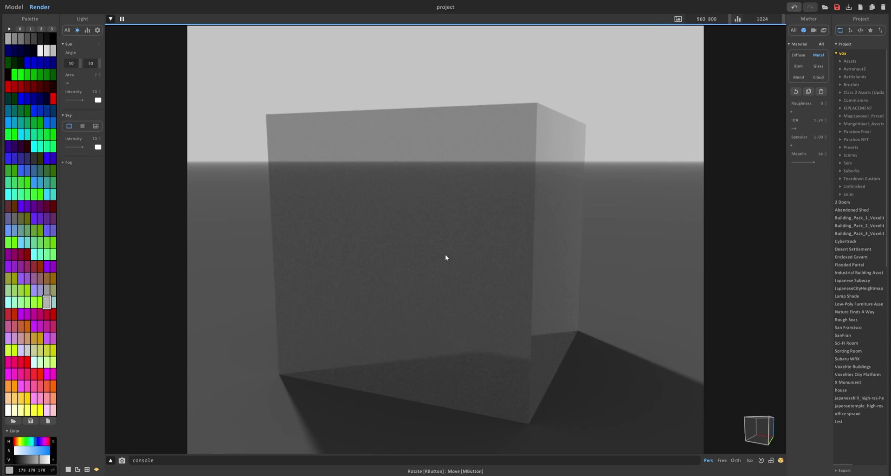
{"action": "scroll", "coordinate": [439, 271], "scroll_direction": "down", "scroll_amount": 5}
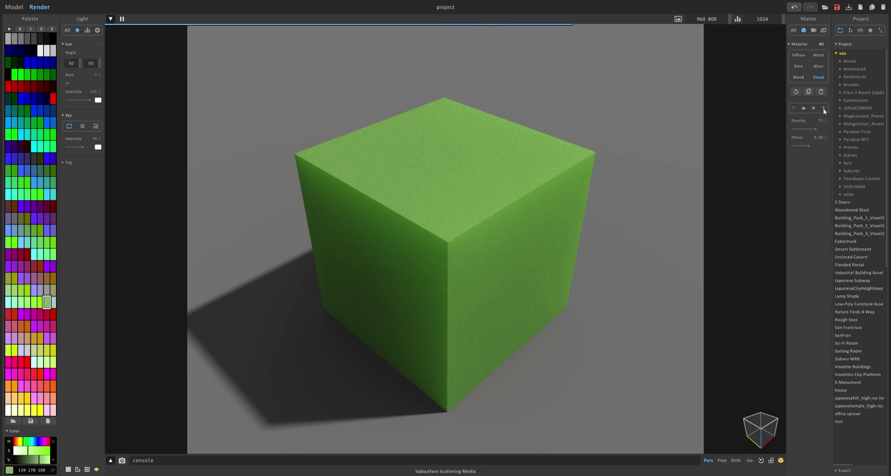
Compare the green cube's Glass material with Cloud, then lower the Cloud's subsurface scattering Density to 8
{"action": "left_click", "coordinate": [820, 67]}
{"action": "left_click", "coordinate": [814, 78]}
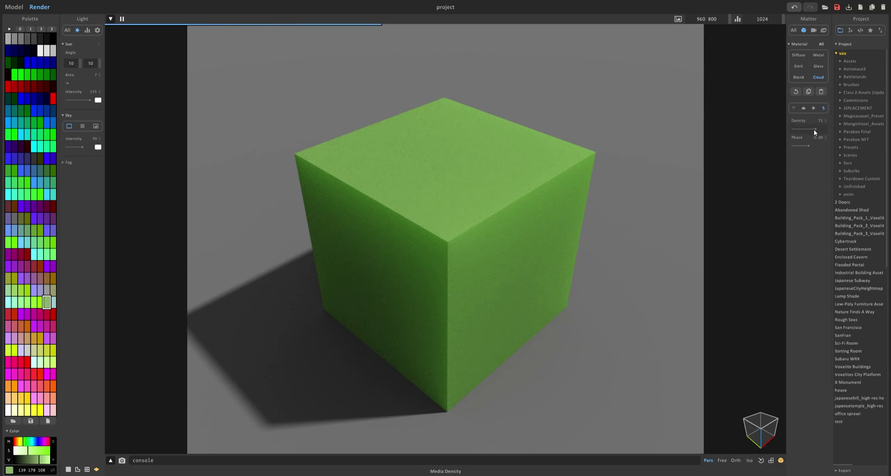
{"action": "left_click_drag", "start_coordinate": [812, 130], "coordinate": [796, 132]}
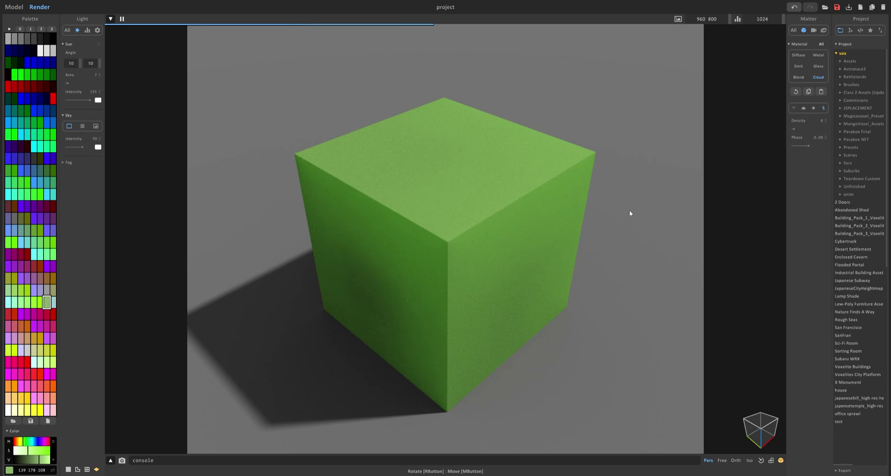
Compare Scatter media with Subsurface Scattering on the green Cloud cube, then raise the subsurface Density to about 43
{"action": "left_click", "coordinate": [812, 109]}
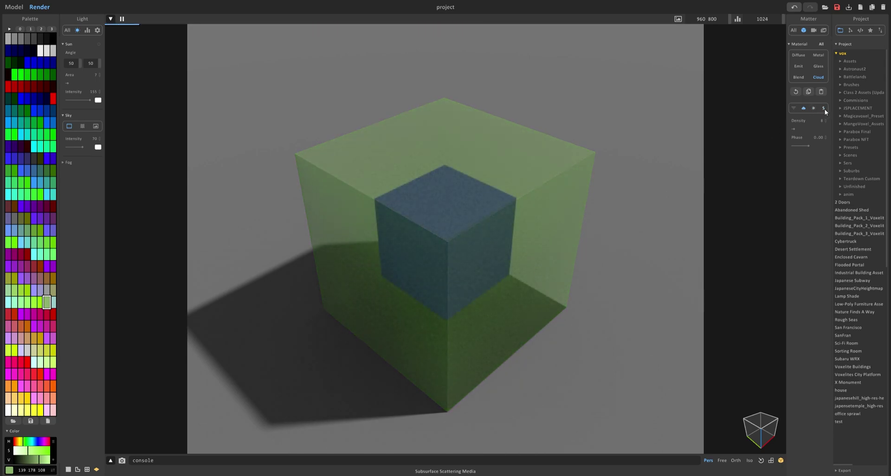
{"action": "left_click", "coordinate": [804, 108]}
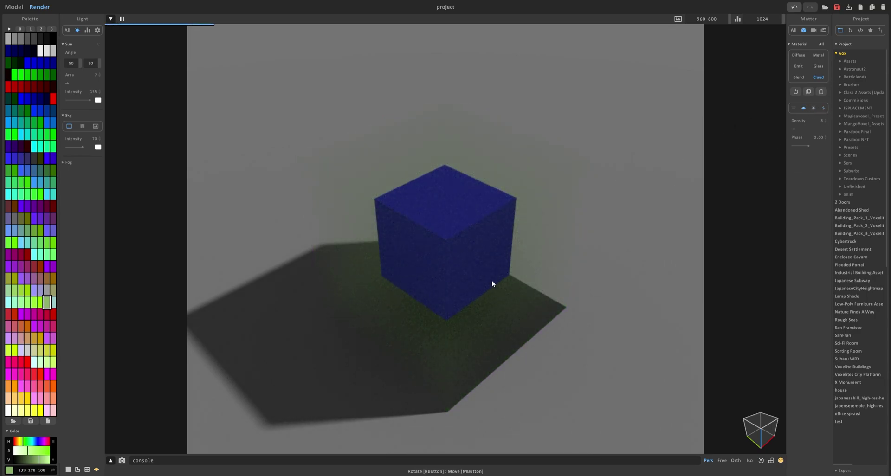
{"action": "left_click", "coordinate": [823, 108]}
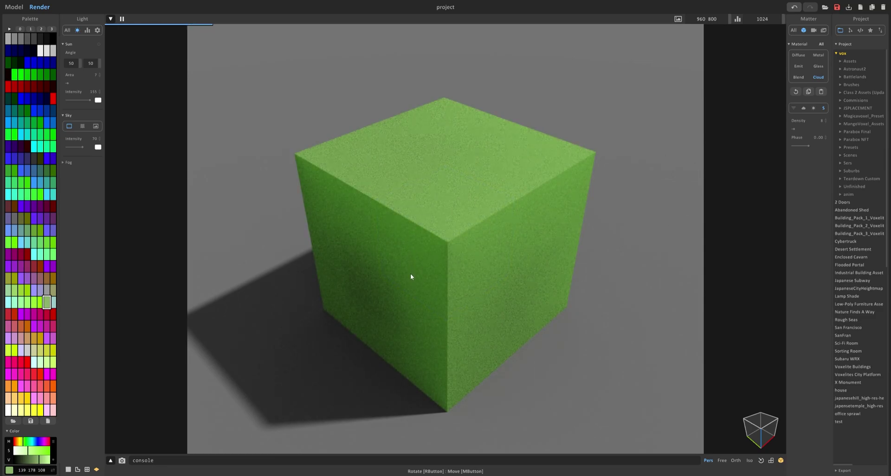
{"action": "left_click", "coordinate": [804, 129]}
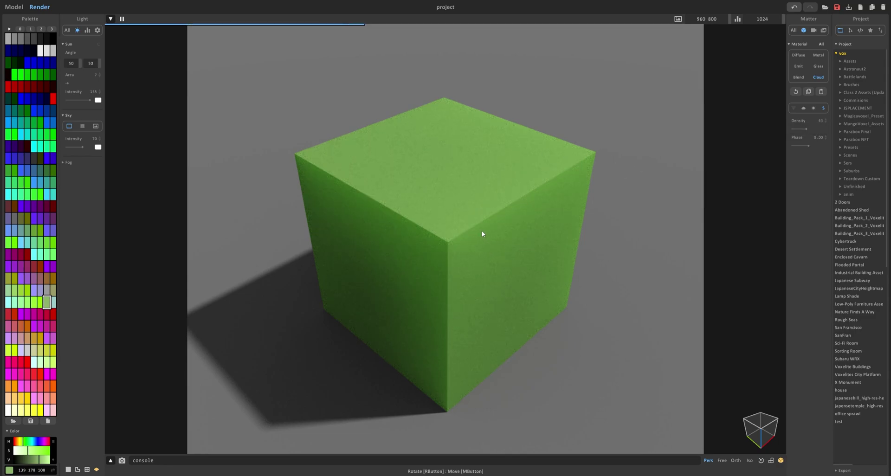
Try the Diffuse, Glass and Blend materials on the green cube, then return it to Cloud
{"action": "left_click", "coordinate": [799, 55]}
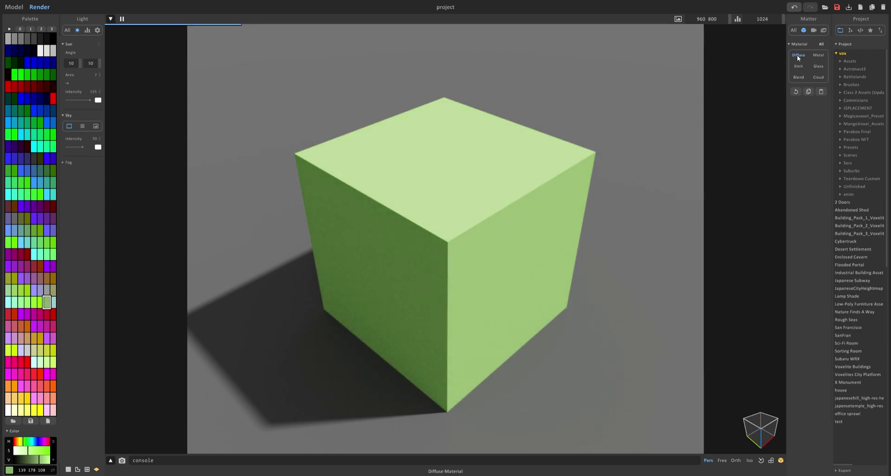
{"action": "left_click", "coordinate": [819, 66]}
{"action": "left_click", "coordinate": [823, 158]}
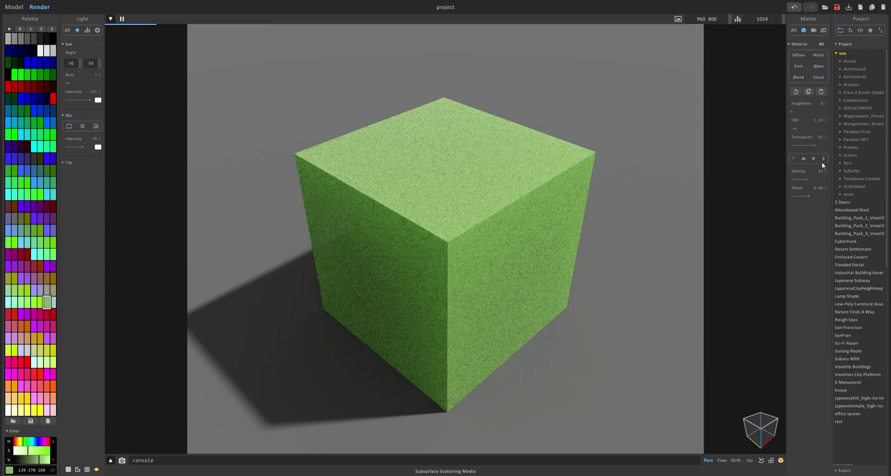
{"action": "left_click", "coordinate": [799, 77]}
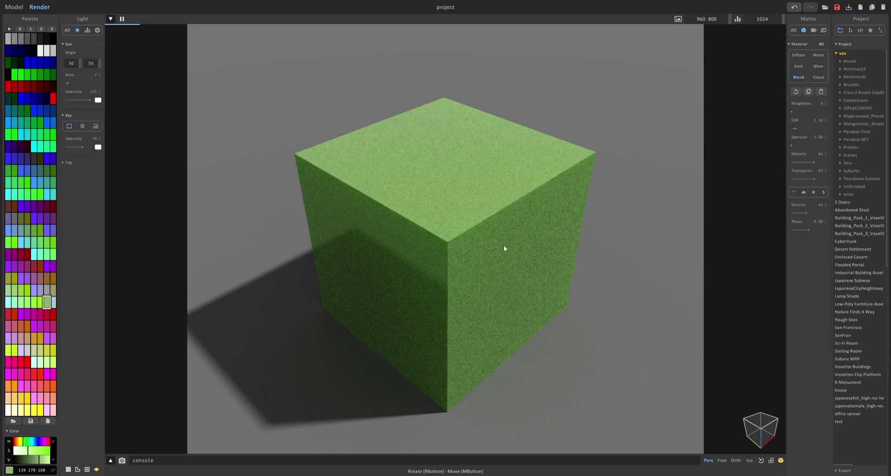
{"action": "left_click", "coordinate": [820, 78]}
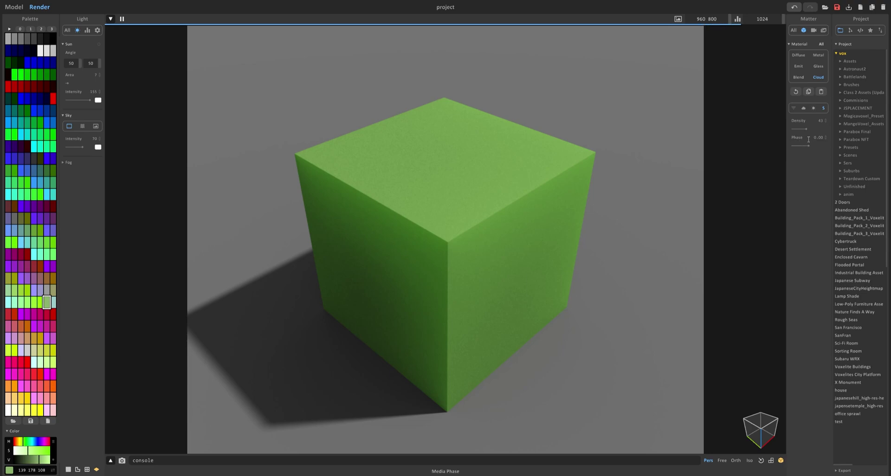
Try the green Cloud cube's media Phase at 0.61, then lower it below zero
{"action": "mouse_move", "coordinate": [809, 145]}
{"action": "left_mouse_down"}
{"action": "mouse_move", "coordinate": [795, 147]}
{"action": "mouse_move", "coordinate": [817, 146]}
{"action": "left_mouse_up"}
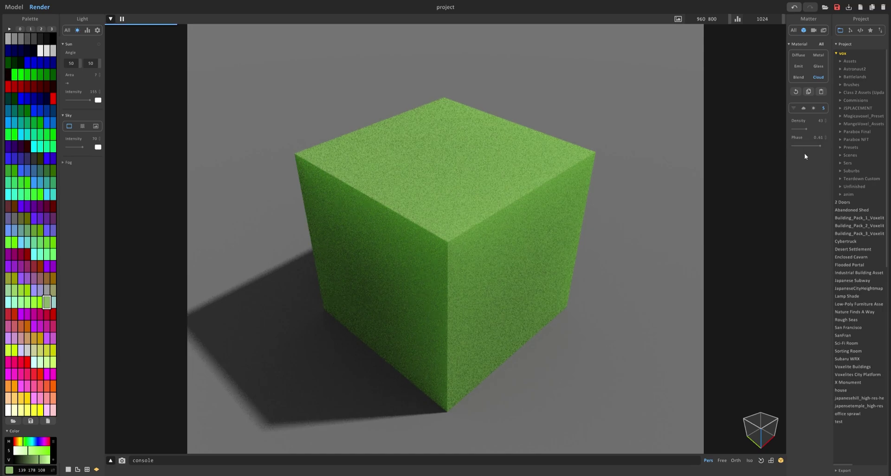
{"action": "left_click", "coordinate": [806, 146]}
{"action": "left_click", "coordinate": [797, 147]}
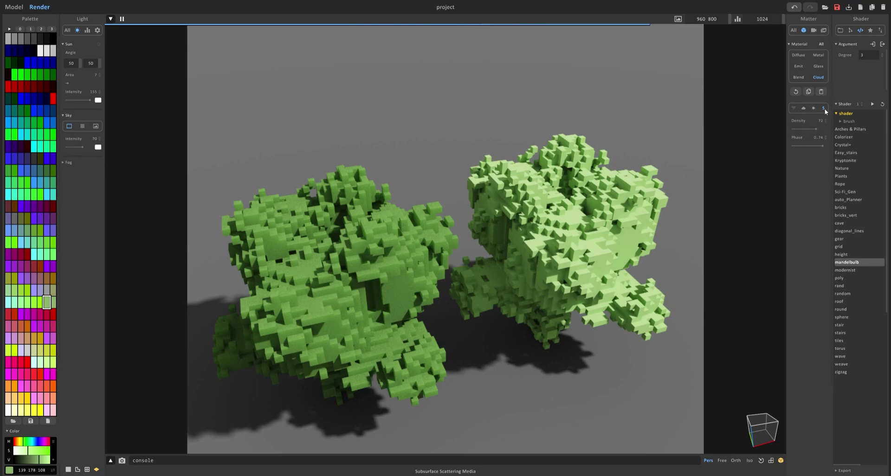
{"action": "left_click", "coordinate": [603, 209], "text": "alt"}
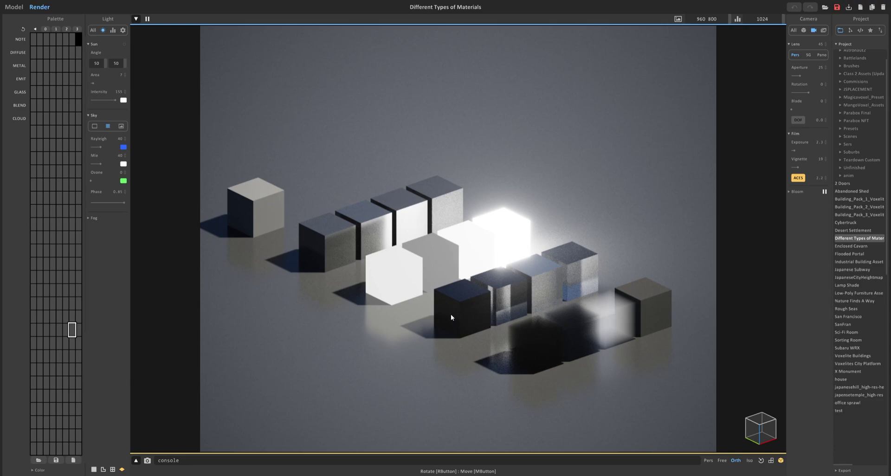
Examine the material settings of the Emit, Glass and Cloud sample cubes in the Different Types of Materials project
{"action": "left_click", "coordinate": [519, 232]}
{"action": "left_click", "coordinate": [804, 30]}
{"action": "left_click", "coordinate": [444, 255]}
{"action": "left_click", "coordinate": [543, 286]}
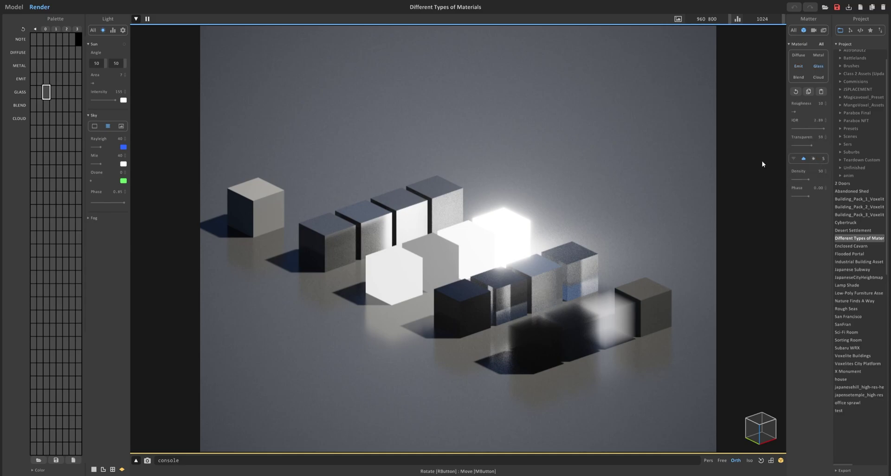
{"action": "left_click", "coordinate": [658, 307]}
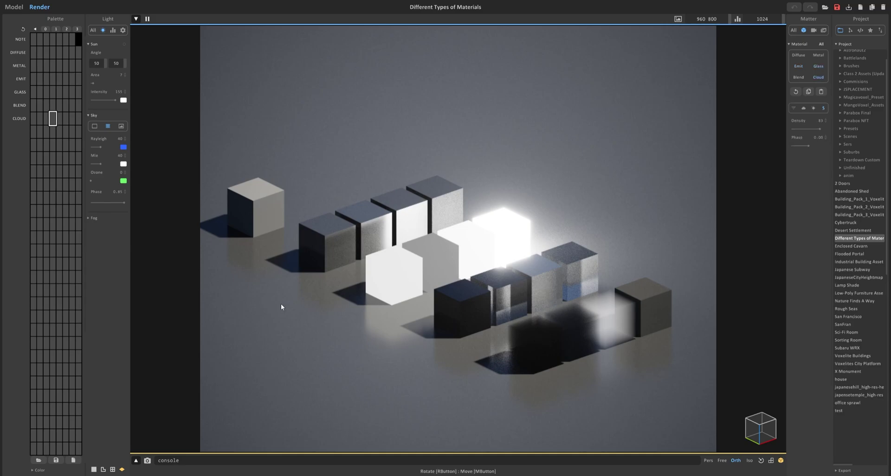